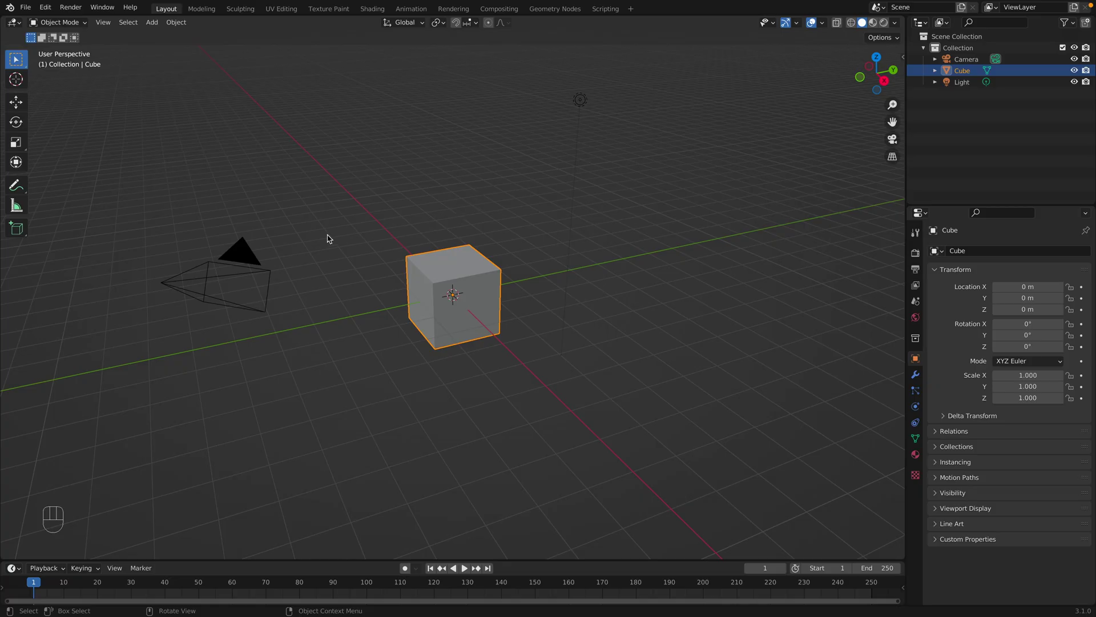
# - Delete the default camera and light so only the cube remains
pyautogui.moveTo(166, 214); pyautogui.dragTo(288, 365)
pyautogui.keyDown('shift'); pyautogui.click(580, 100); pyautogui.keyUp('shift')
pyautogui.press('x')
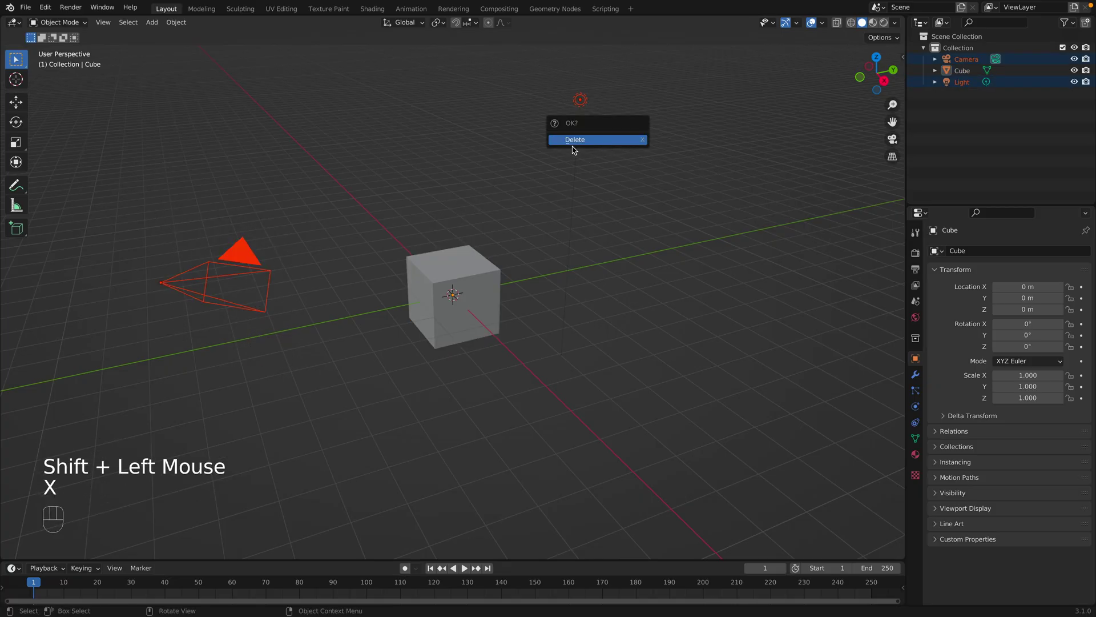
pyautogui.click(576, 141)
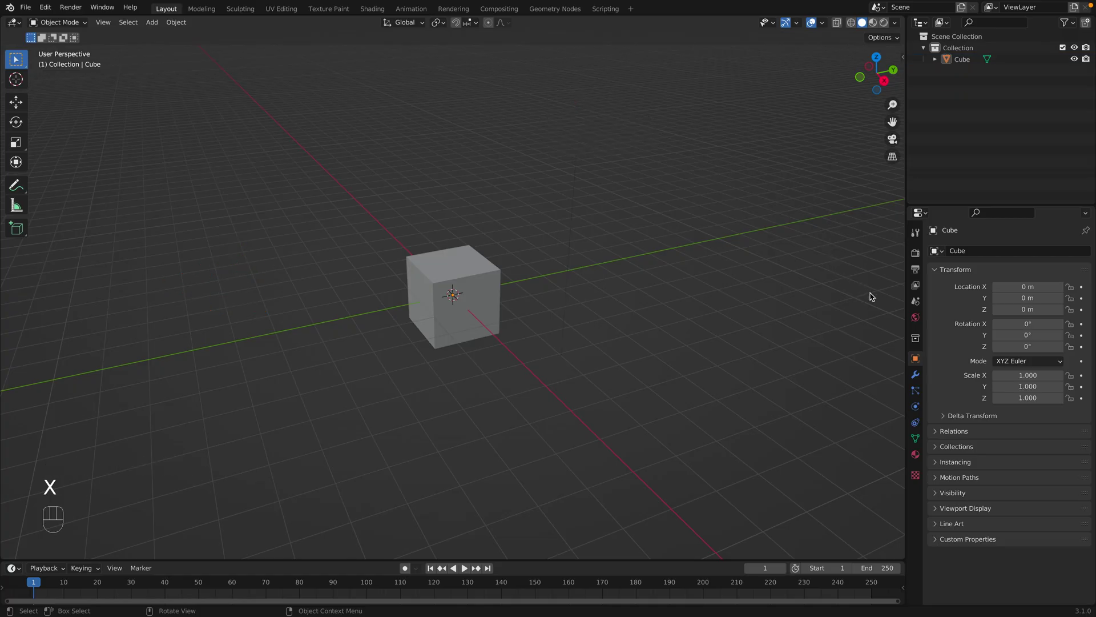
# - Set the scene's length unit to Millimeters and the unit scale to 0.001
pyautogui.click(915, 302)
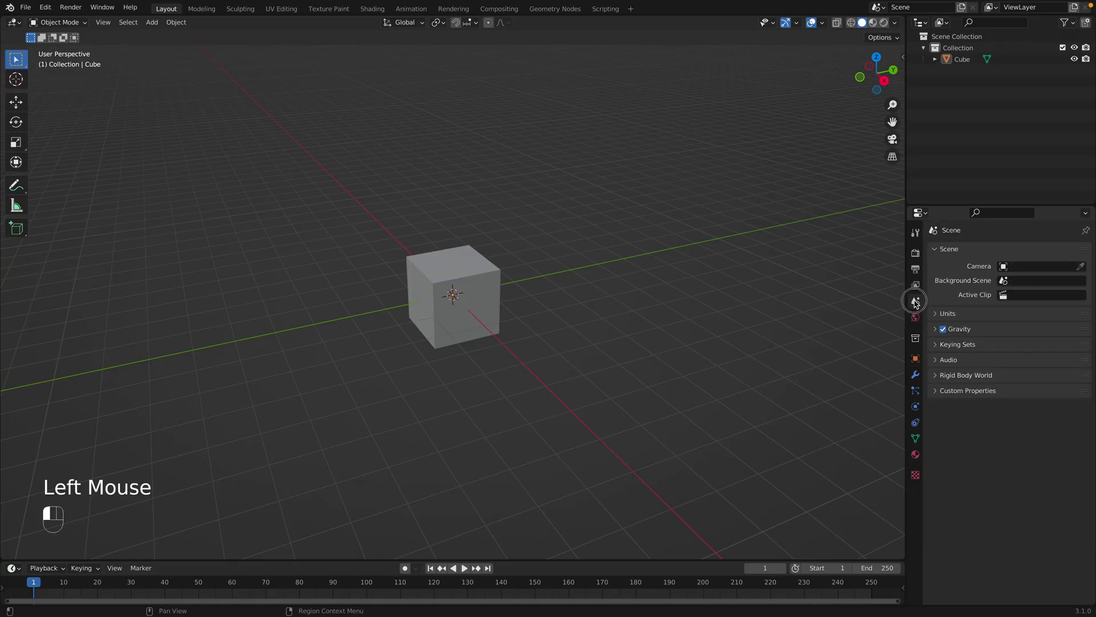
pyautogui.click(935, 314)
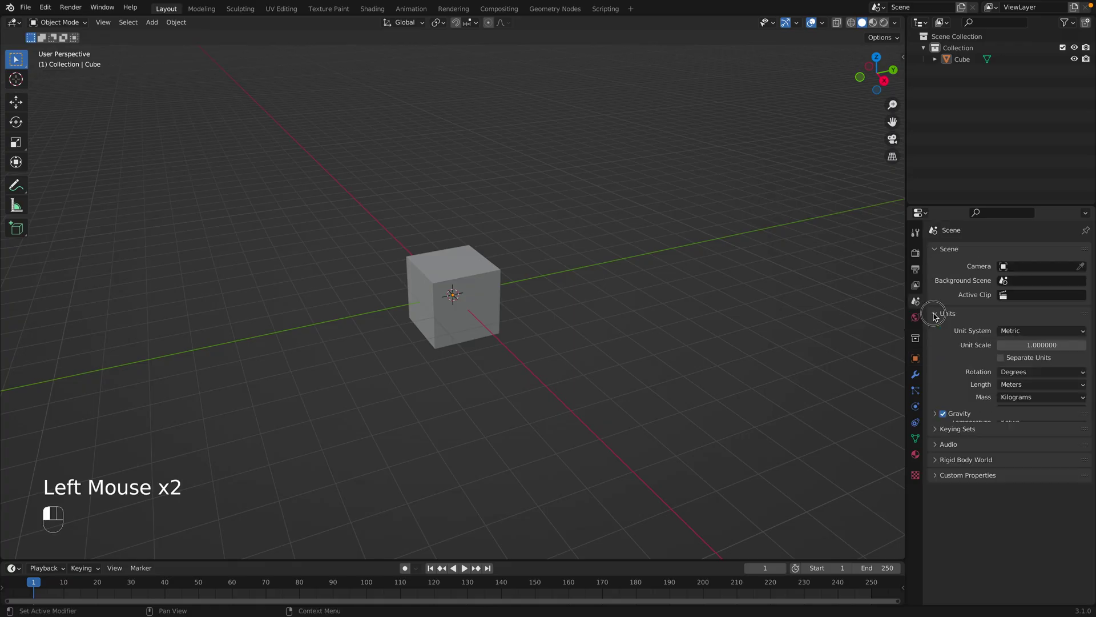
pyautogui.click(1019, 384)
pyautogui.click(1018, 447)
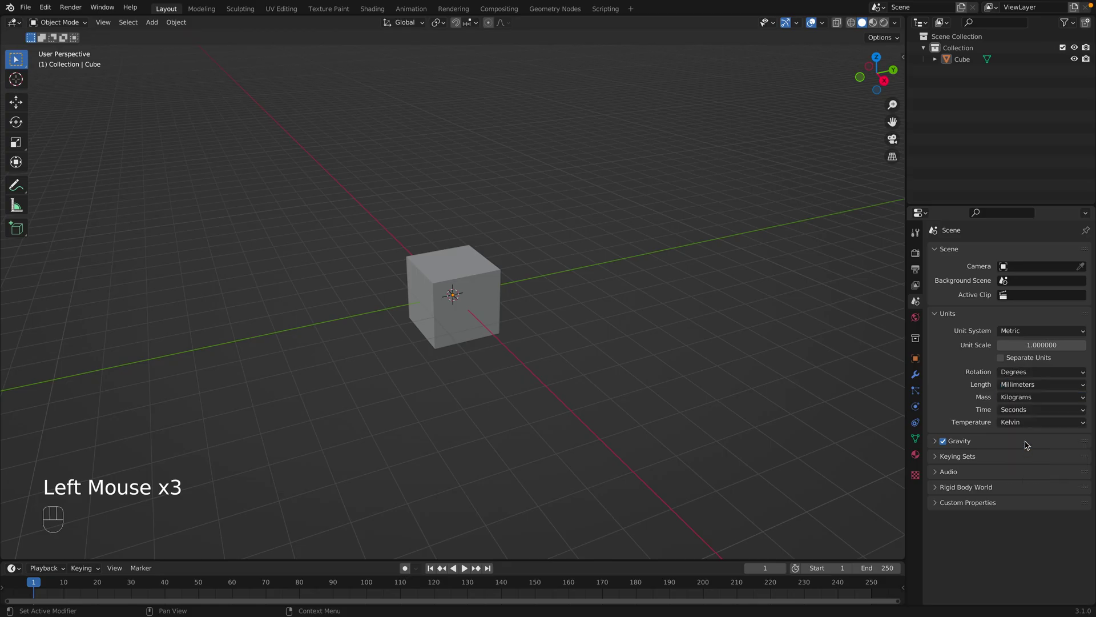
pyautogui.click(1037, 345)
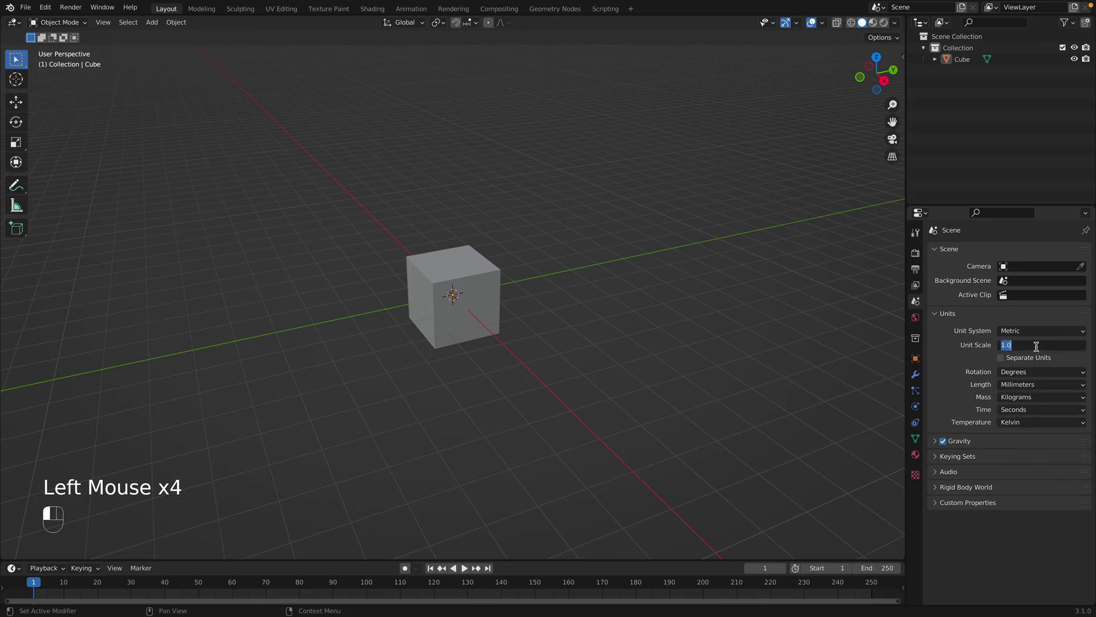
pyautogui.write('0.001')
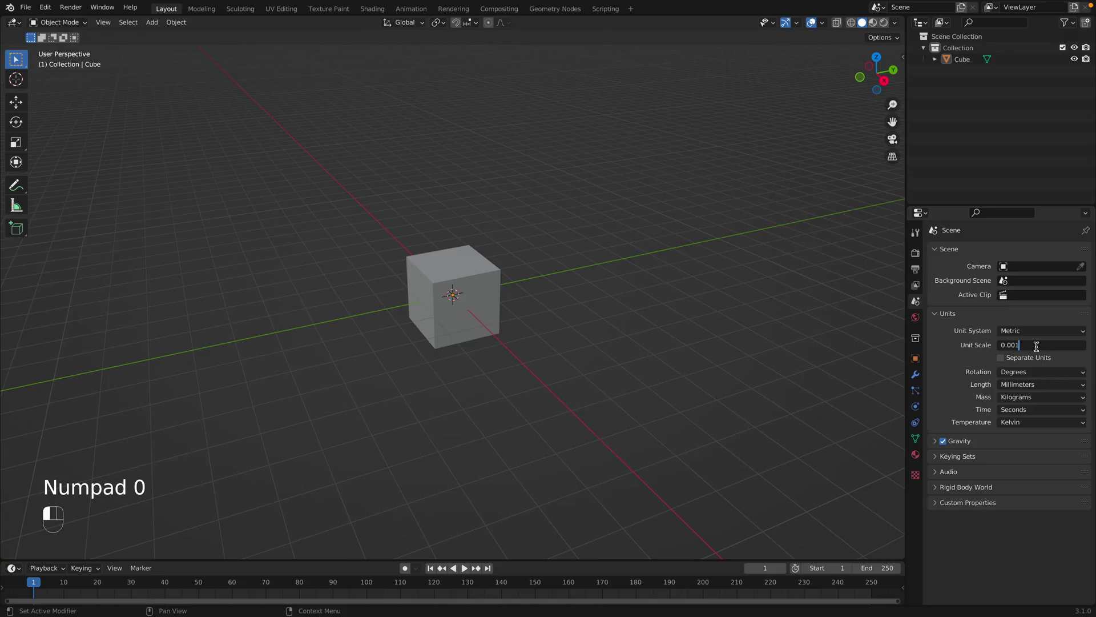
pyautogui.press('Return')
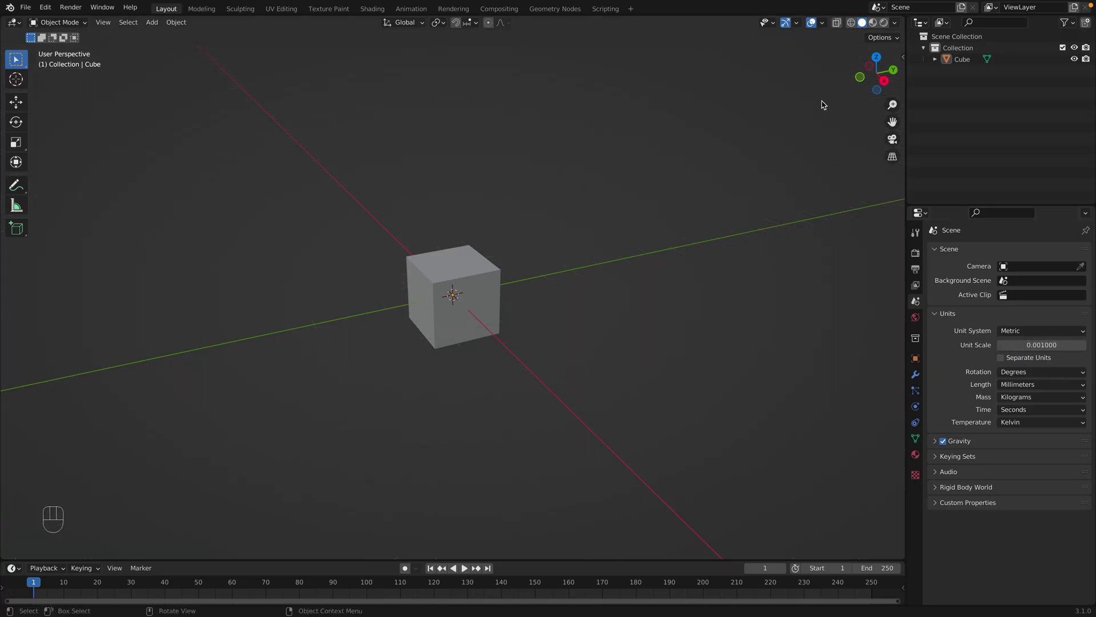
# - Set the viewport overlay grid scale to 0.001
pyautogui.click(823, 24)
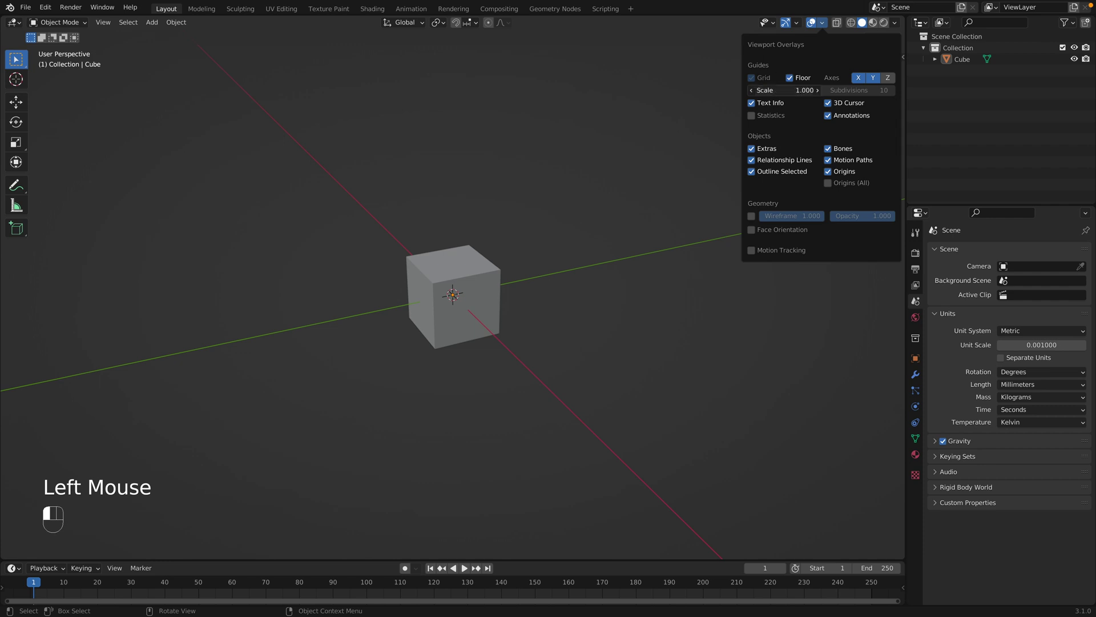
pyautogui.click(777, 91)
pyautogui.write('0.00')
pyautogui.press('Return')
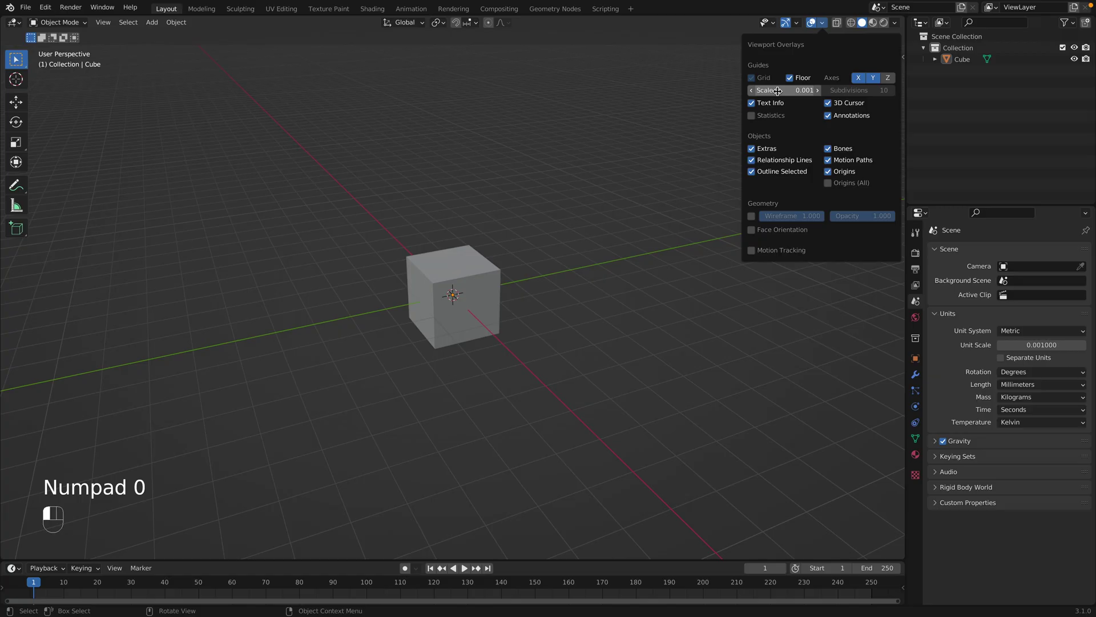
# - Give the cube dimensions X 80 mm, Y 80 mm and Z 70 mm in the sidebar
pyautogui.click(492, 313)
pyautogui.scroll(-3, 592, 322)
pyautogui.scroll(-2, 474, 301)
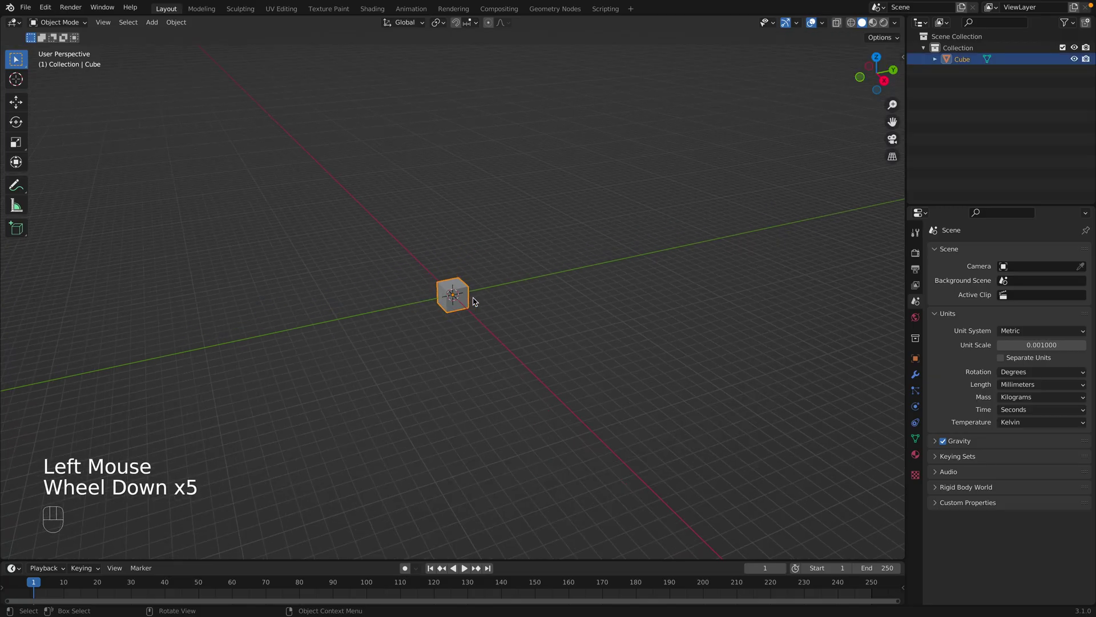
pyautogui.press('n')
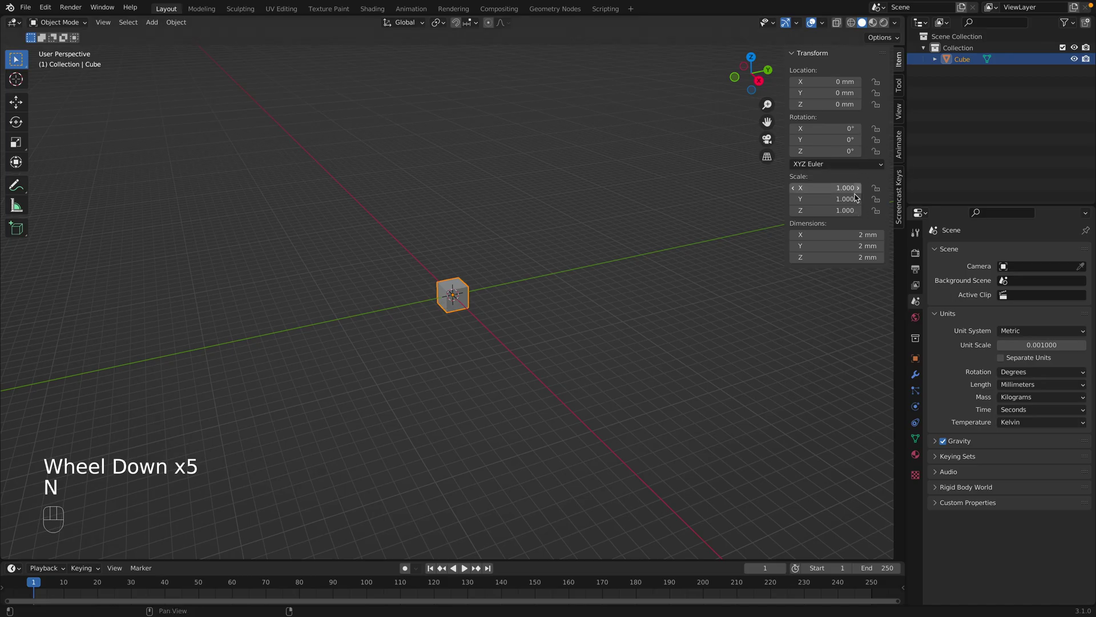
pyautogui.click(830, 234)
pyautogui.write('80')
pyautogui.press('Return')
pyautogui.doubleClick(829, 246)
pyautogui.write('80')
pyautogui.press('Return')
pyautogui.doubleClick(828, 258)
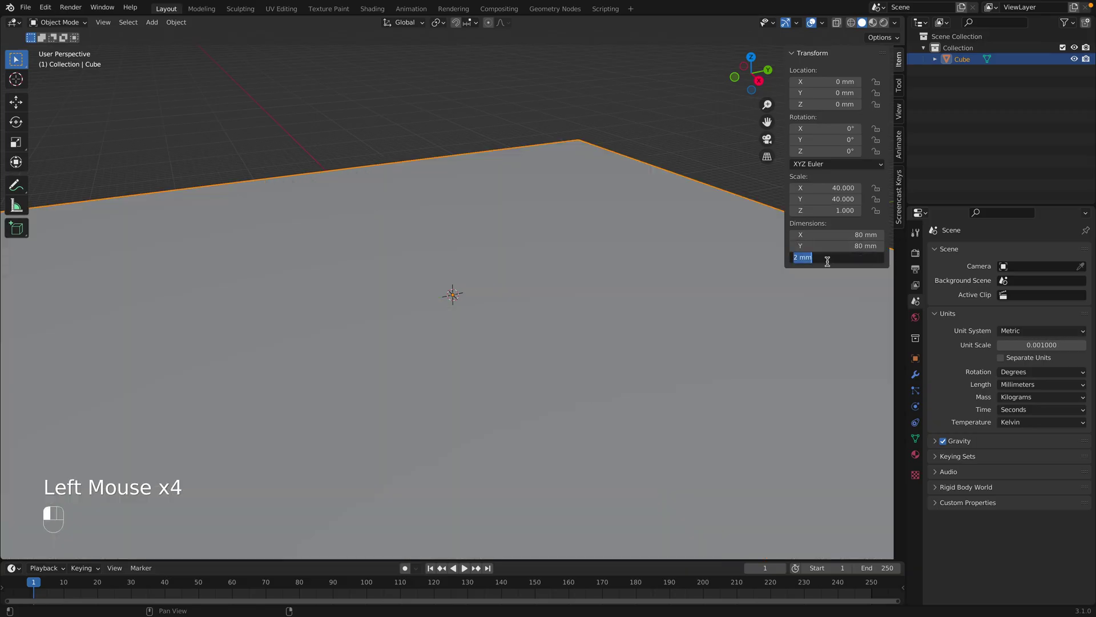
pyautogui.write('70')
pyautogui.press('Return')
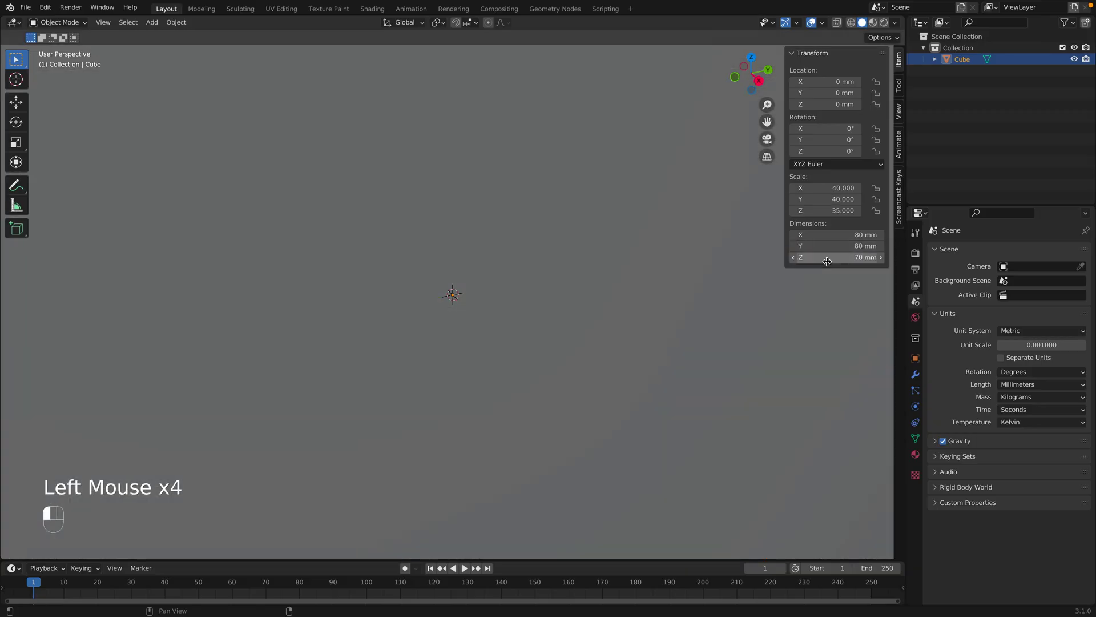
# - Zoom out and orbit the view around the resized block
pyautogui.scroll(-8, 661, 316)
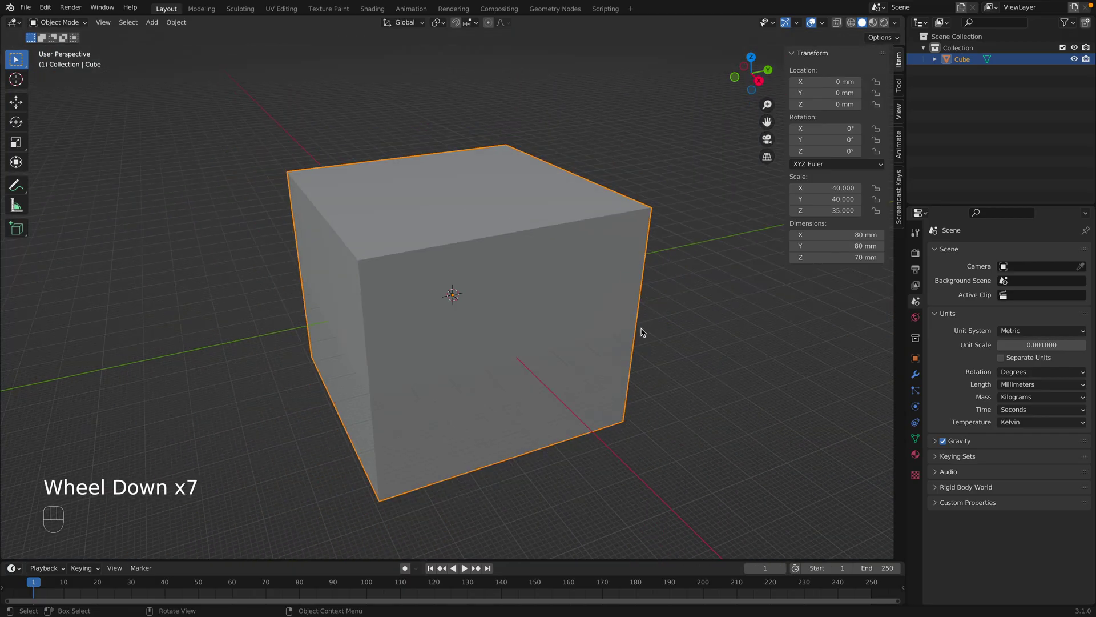
pyautogui.moveTo(649, 338); pyautogui.dragTo(656, 347, button='middle')
pyautogui.moveTo(724, 301); pyautogui.dragTo(698, 295, button='middle')
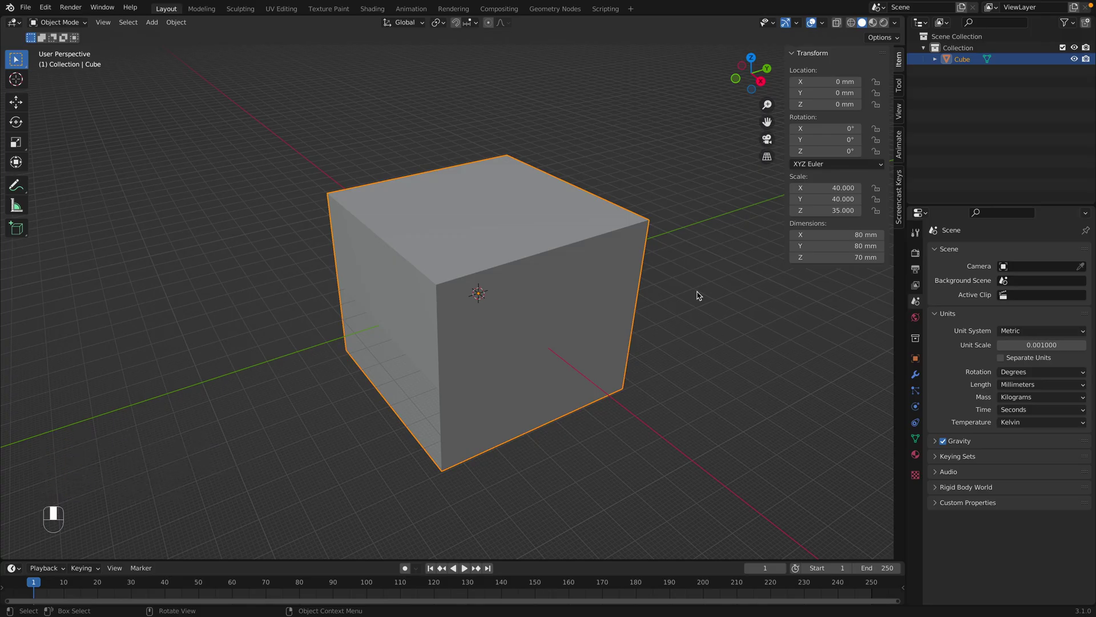
pyautogui.moveTo(468, 228); pyautogui.dragTo(362, 212, button='middle')
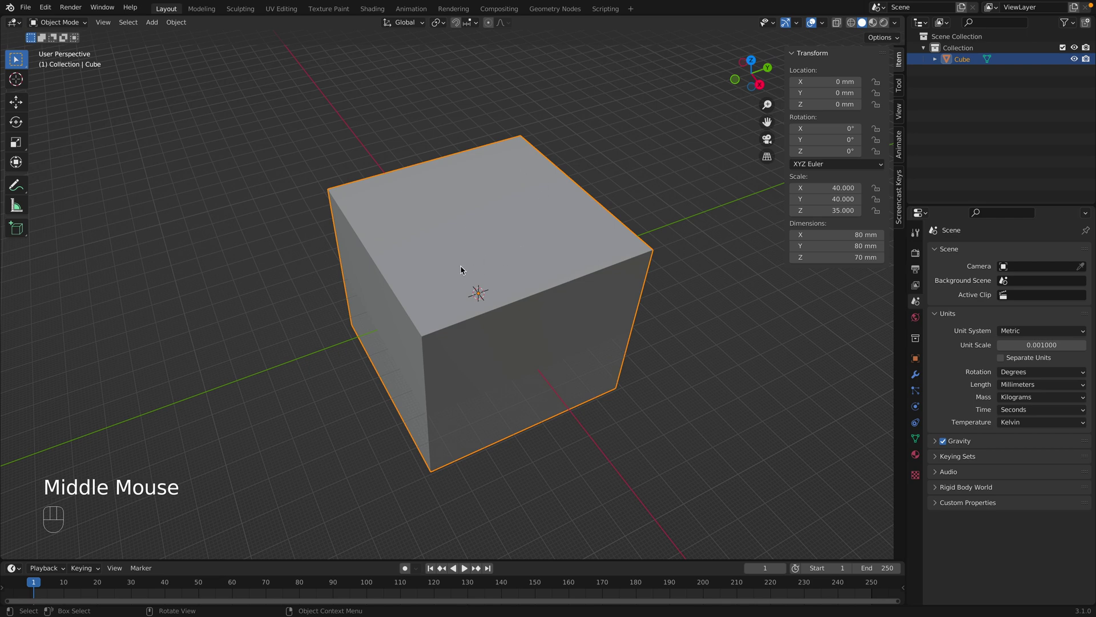
pyautogui.moveTo(454, 267); pyautogui.dragTo(487, 247, button='middle')
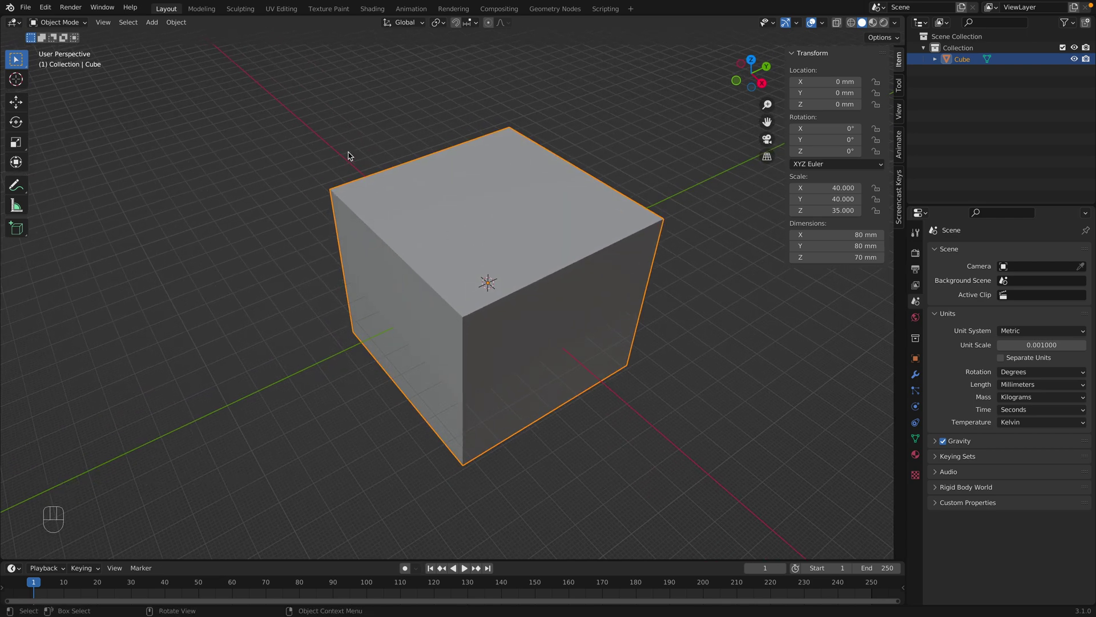
# - Add a cylinder and scale it to about 14.5 mm wide and 80.2 mm tall
pyautogui.click(152, 22)
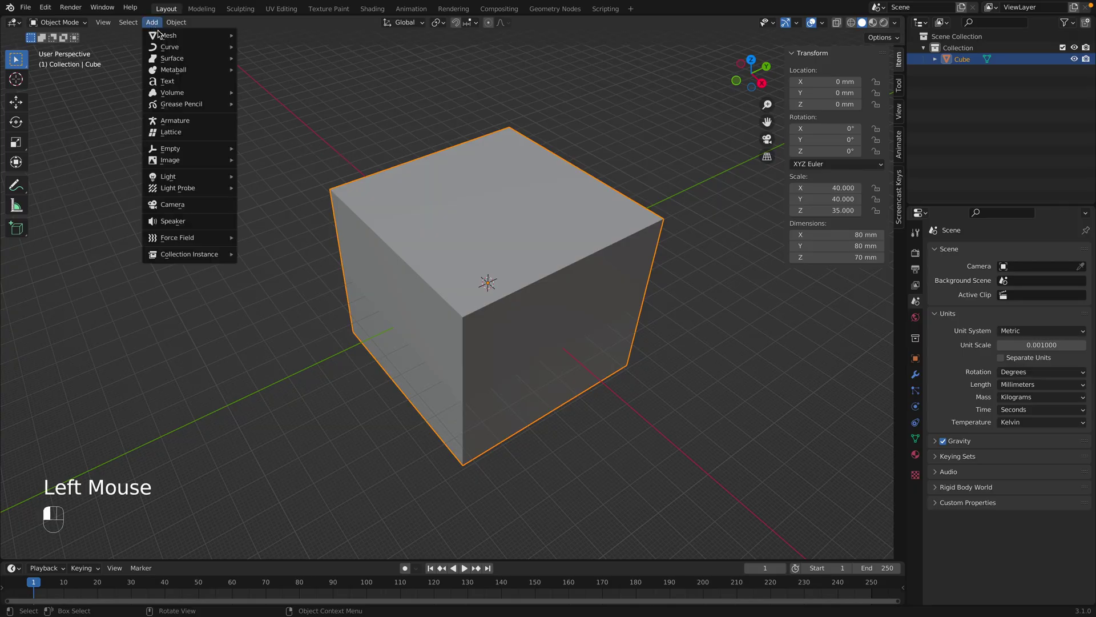
pyautogui.moveTo(164, 36)
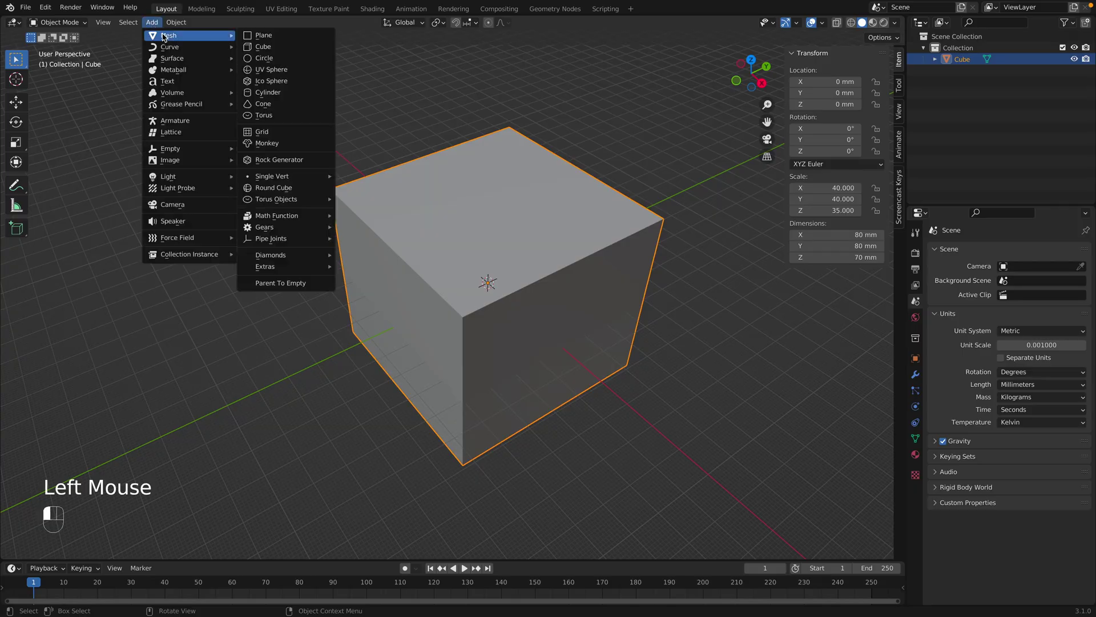
pyautogui.click(278, 93)
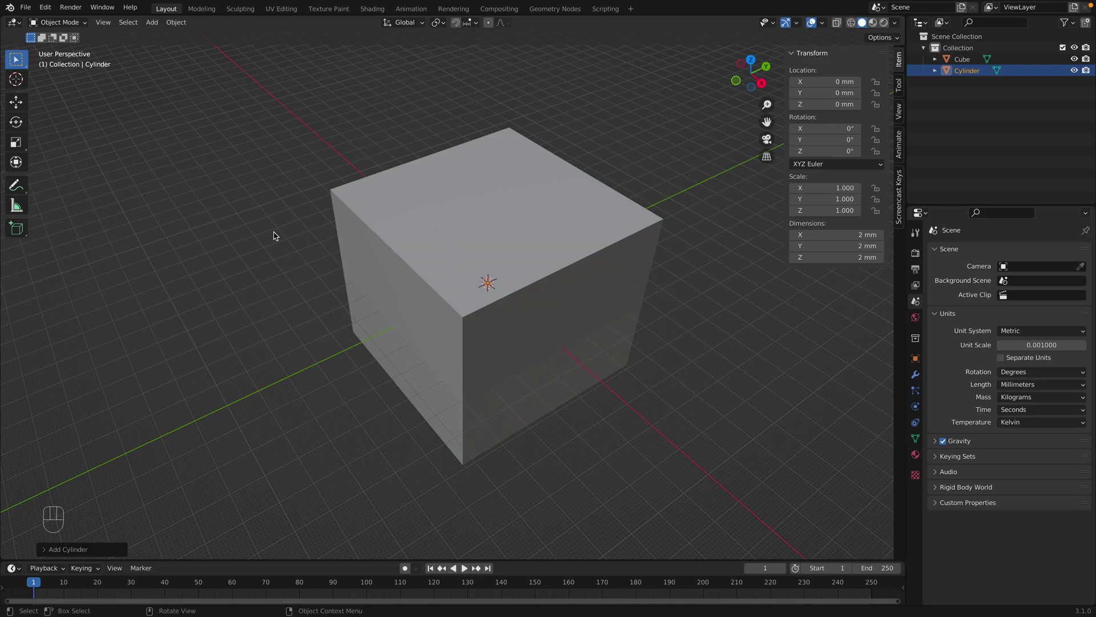
pyautogui.click(17, 142)
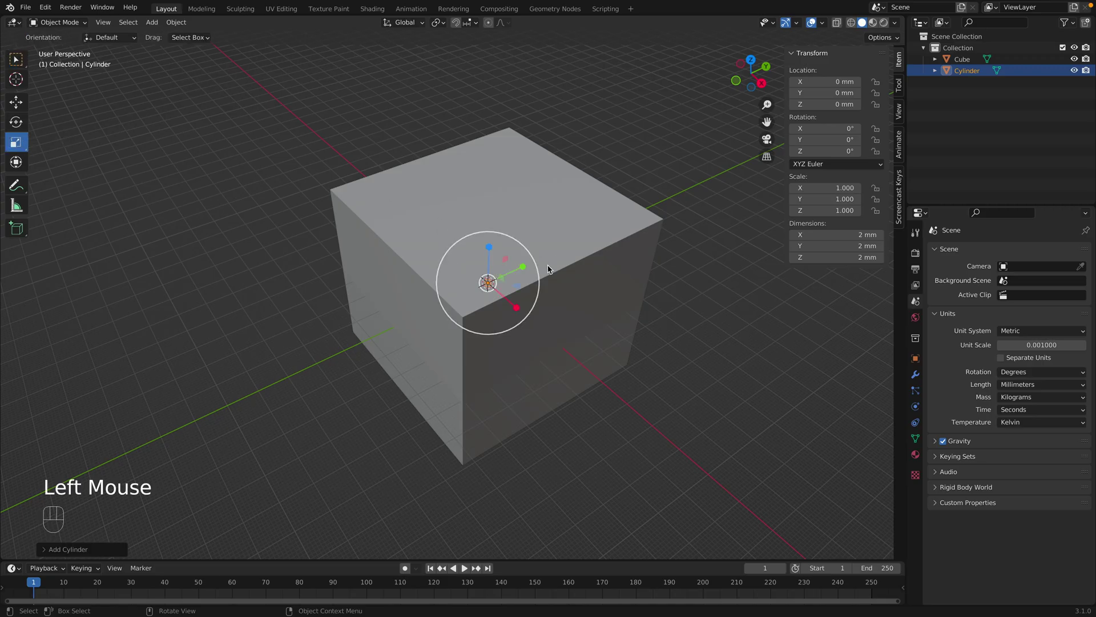
pyautogui.moveTo(526, 252); pyautogui.dragTo(811, 83)
pyautogui.moveTo(491, 248); pyautogui.dragTo(507, 74)
pyautogui.moveTo(594, 485); pyautogui.dragTo(531, 391, button='middle')
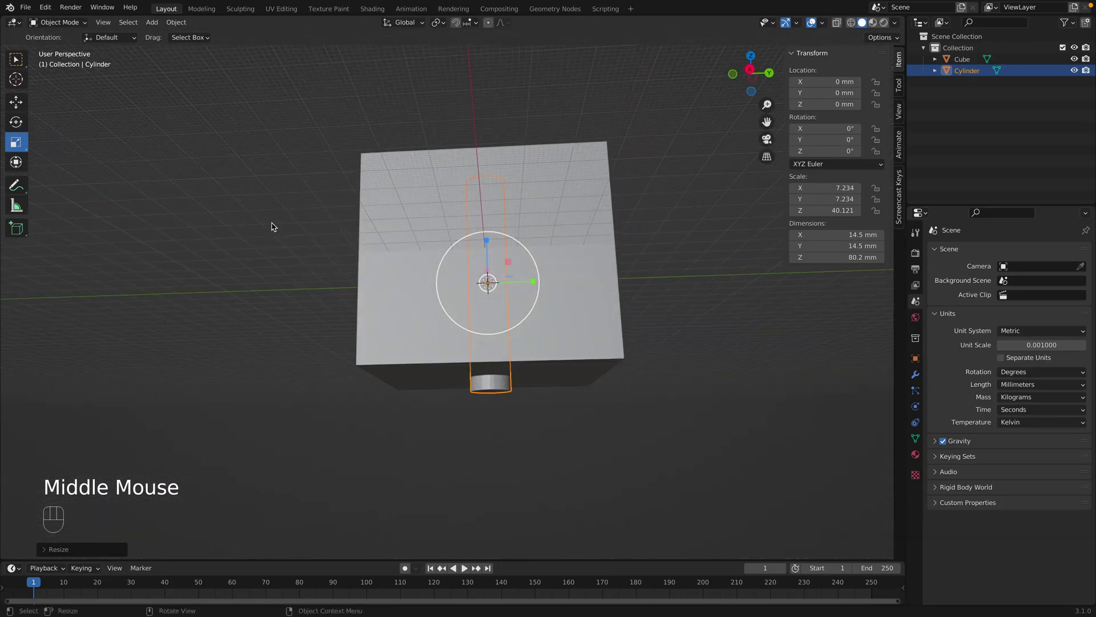
pyautogui.moveTo(276, 225); pyautogui.dragTo(179, 220, button='middle')
# - Raise the cylinder about 9 mm and move it near the cube's top corner
pyautogui.click(26, 108)
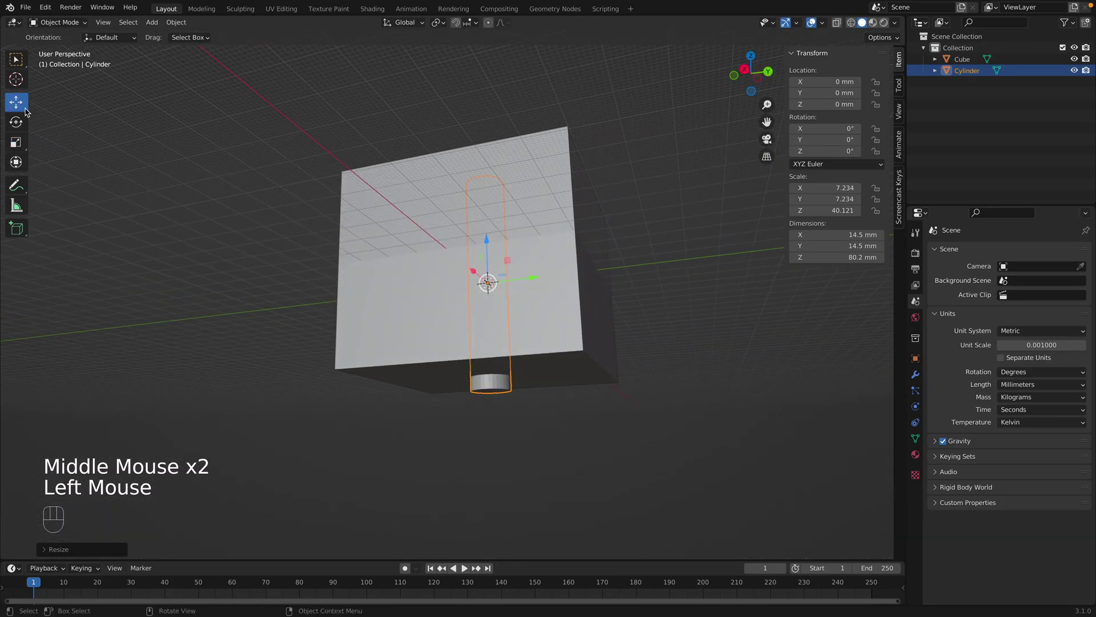
pyautogui.moveTo(490, 238); pyautogui.dragTo(483, 210)
pyautogui.moveTo(482, 210); pyautogui.dragTo(445, 399, button='middle')
pyautogui.moveTo(524, 248); pyautogui.dragTo(449, 271)
pyautogui.moveTo(445, 318); pyautogui.dragTo(415, 277)
pyautogui.moveTo(435, 297); pyautogui.dragTo(434, 268, button='middle')
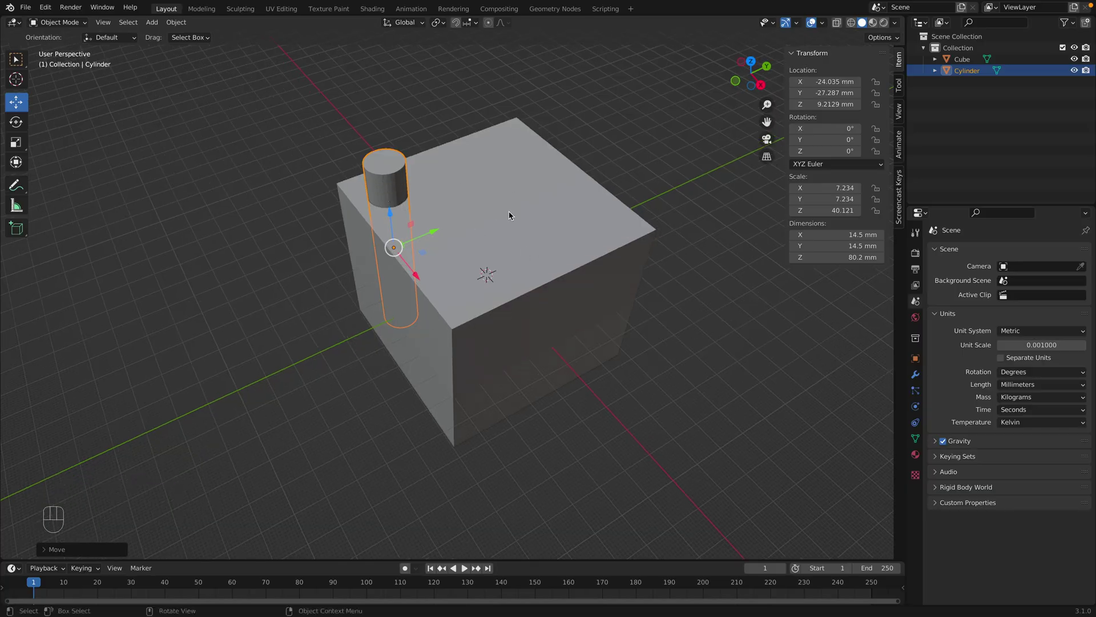
# - Add a Boolean modifier to the cube with the cylinder as cutter and apply it
pyautogui.click(513, 235)
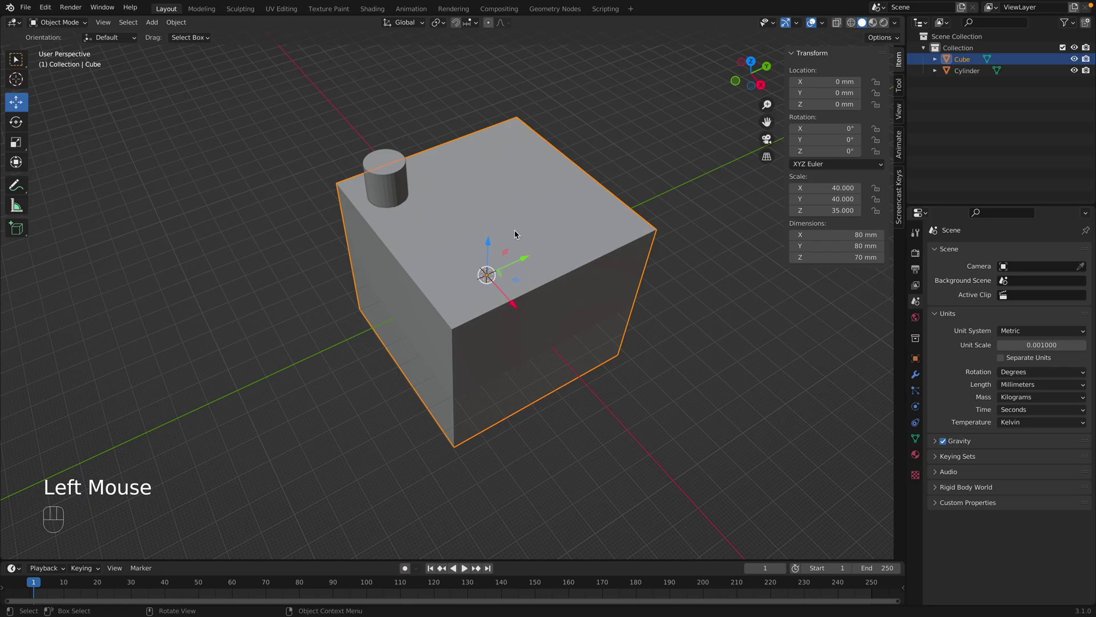
pyautogui.click(916, 376)
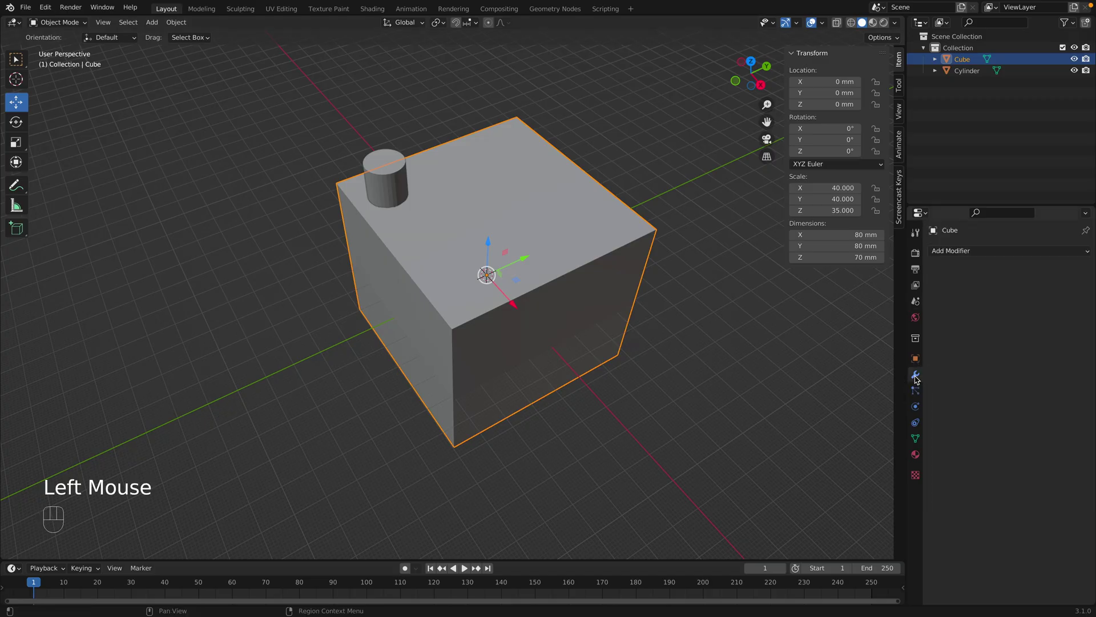
pyautogui.click(951, 251)
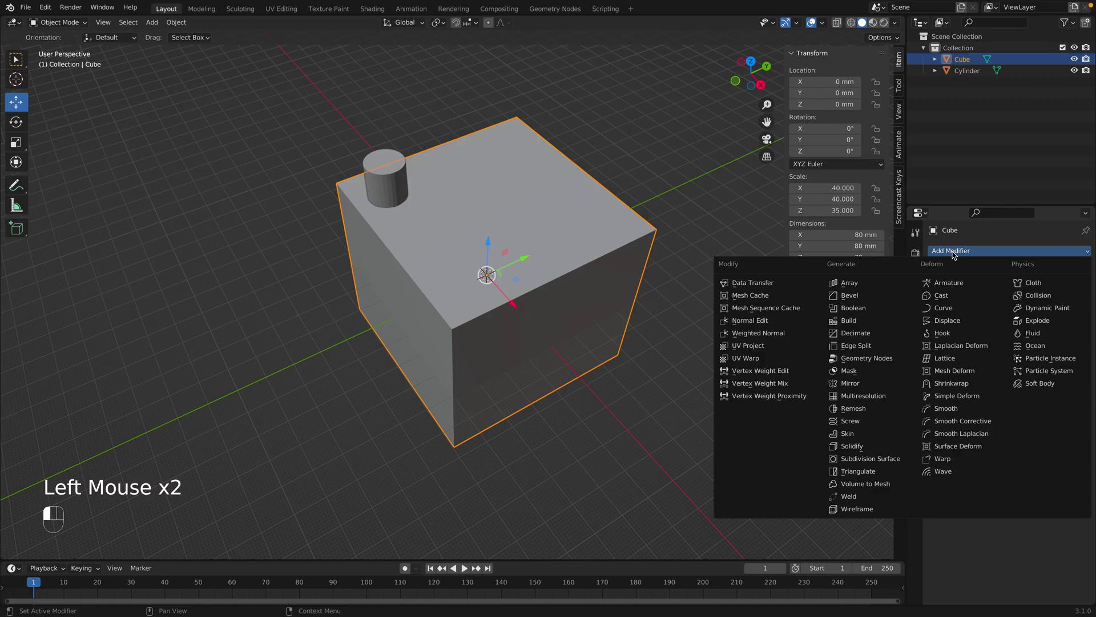
pyautogui.click(865, 308)
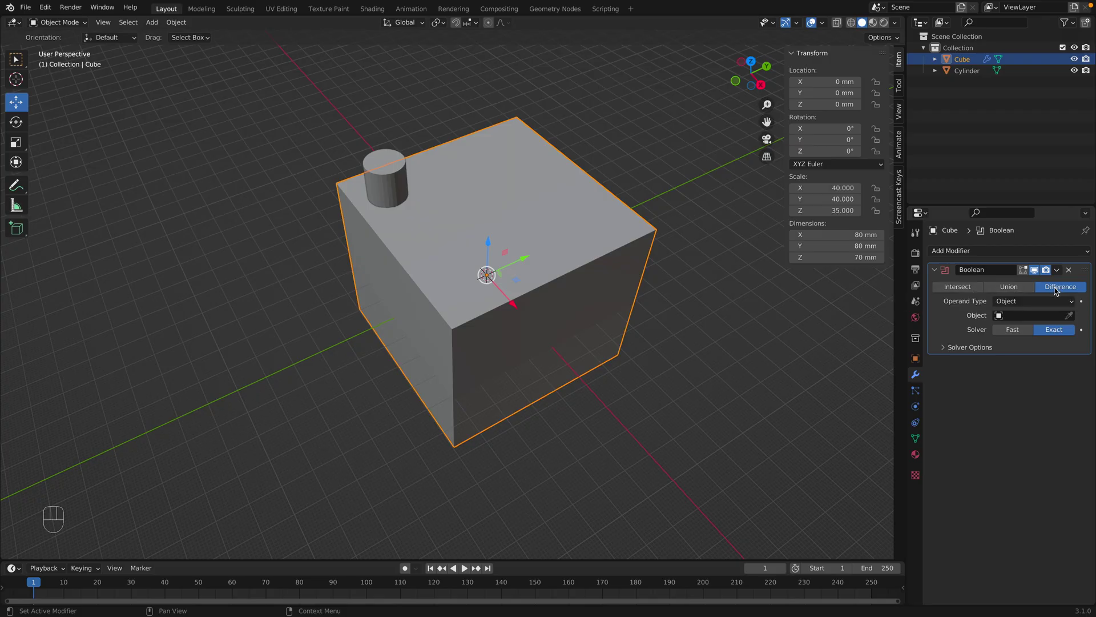
pyautogui.click(1069, 316)
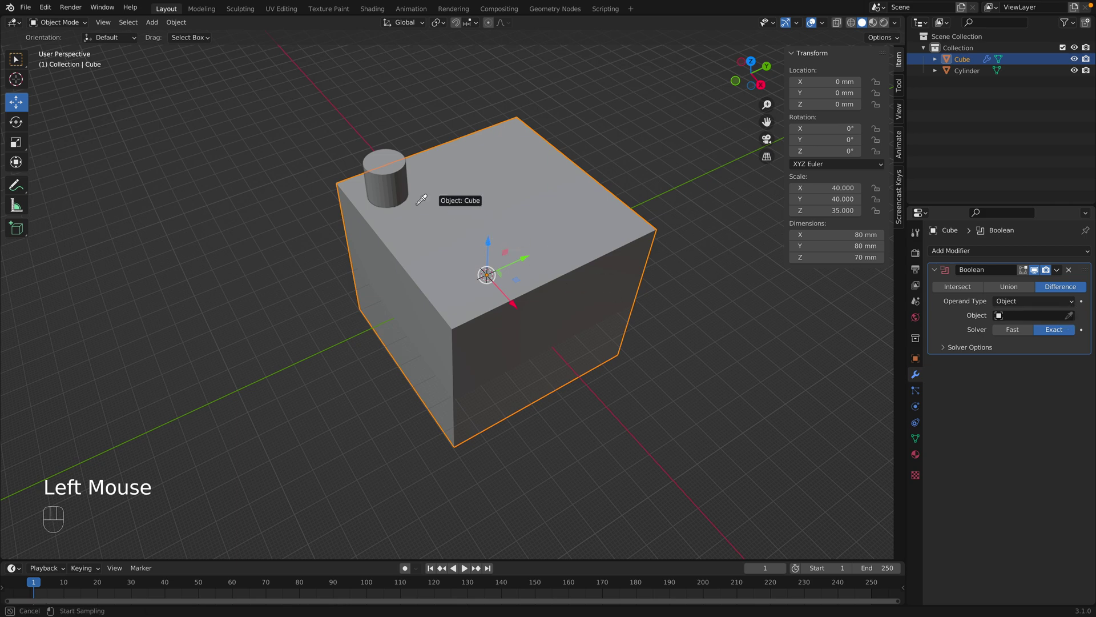
pyautogui.click(393, 193)
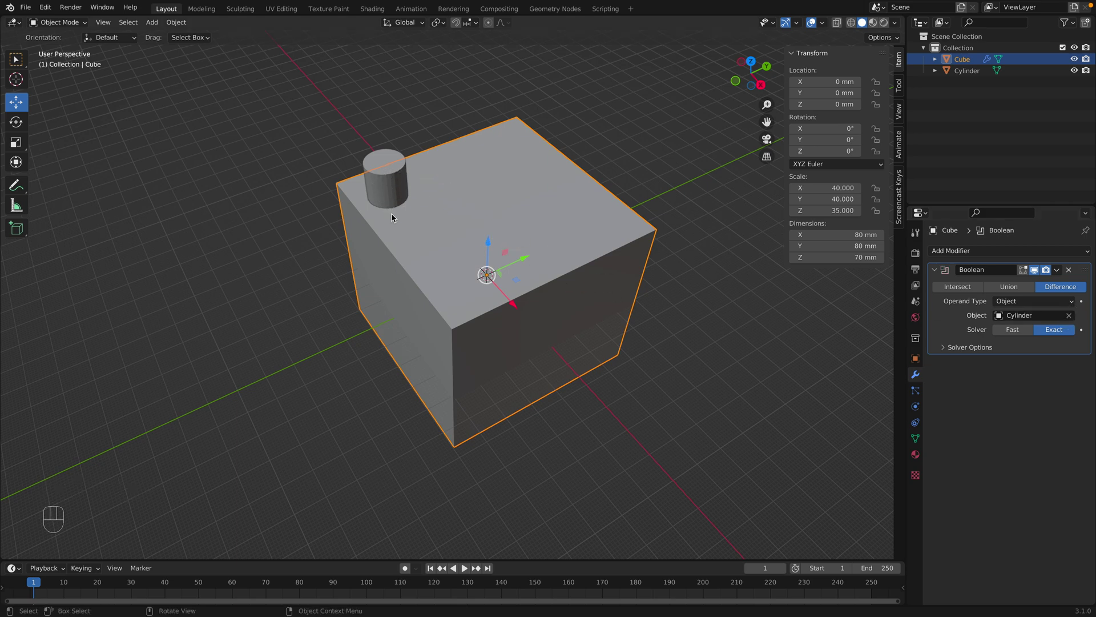
pyautogui.click(1056, 271)
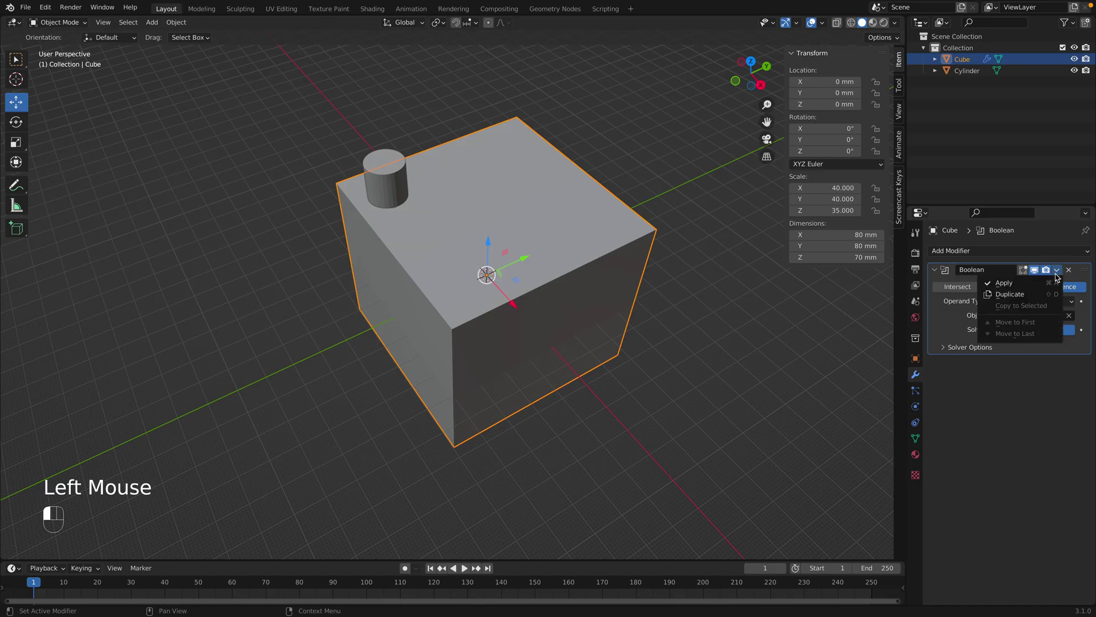
pyautogui.click(1021, 285)
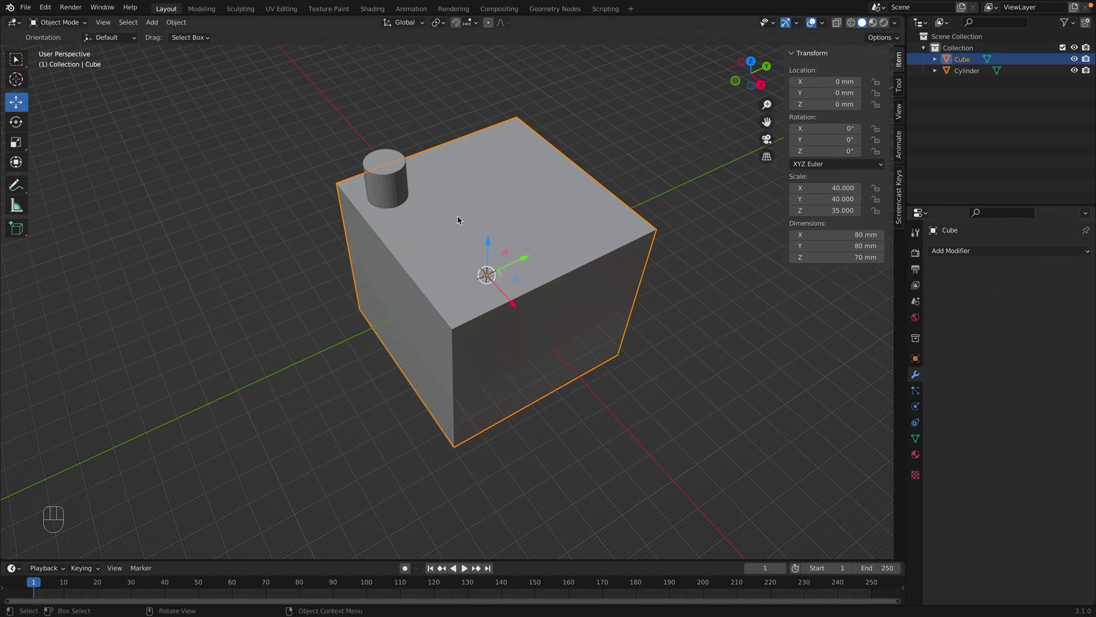
# - Delete the cylinder cutter and orbit to inspect the round hole near the corner
pyautogui.click(377, 187)
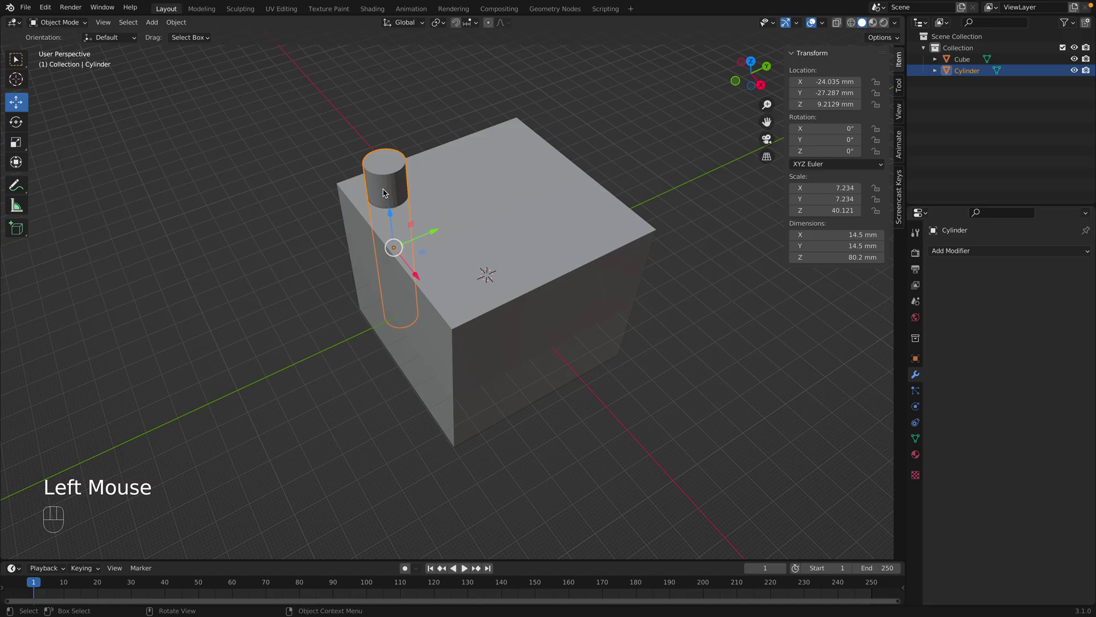
pyautogui.press('x')
pyautogui.click(371, 187)
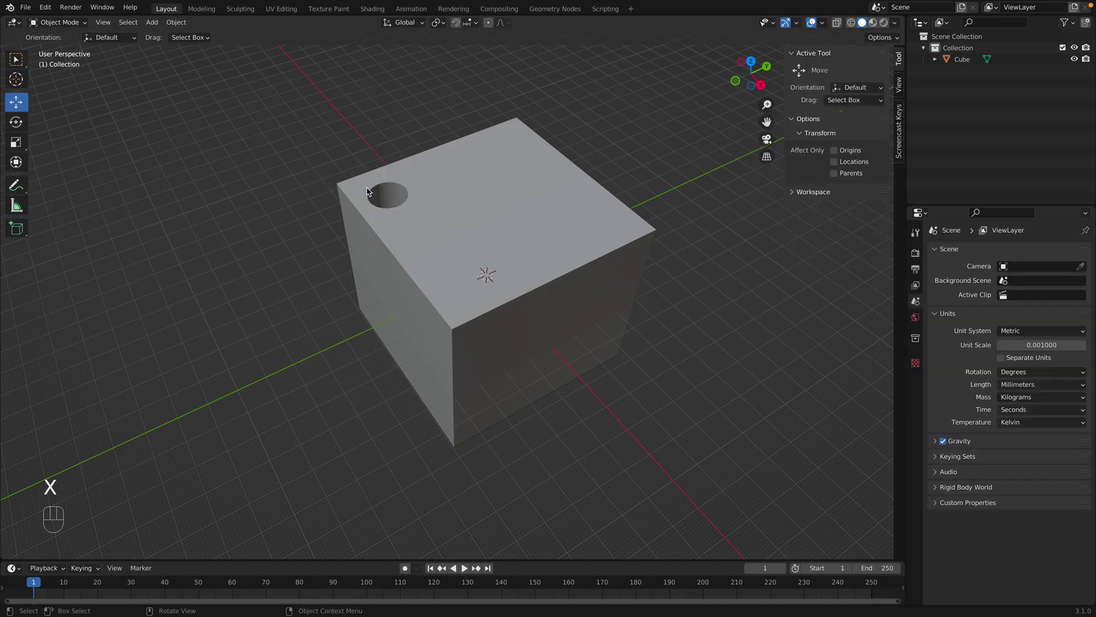
pyautogui.moveTo(331, 238); pyautogui.dragTo(341, 306, button='middle')
pyautogui.keyDown('shift'); pyautogui.moveTo(335, 250); pyautogui.dragTo(528, 269, button='middle'); pyautogui.keyUp('shift')
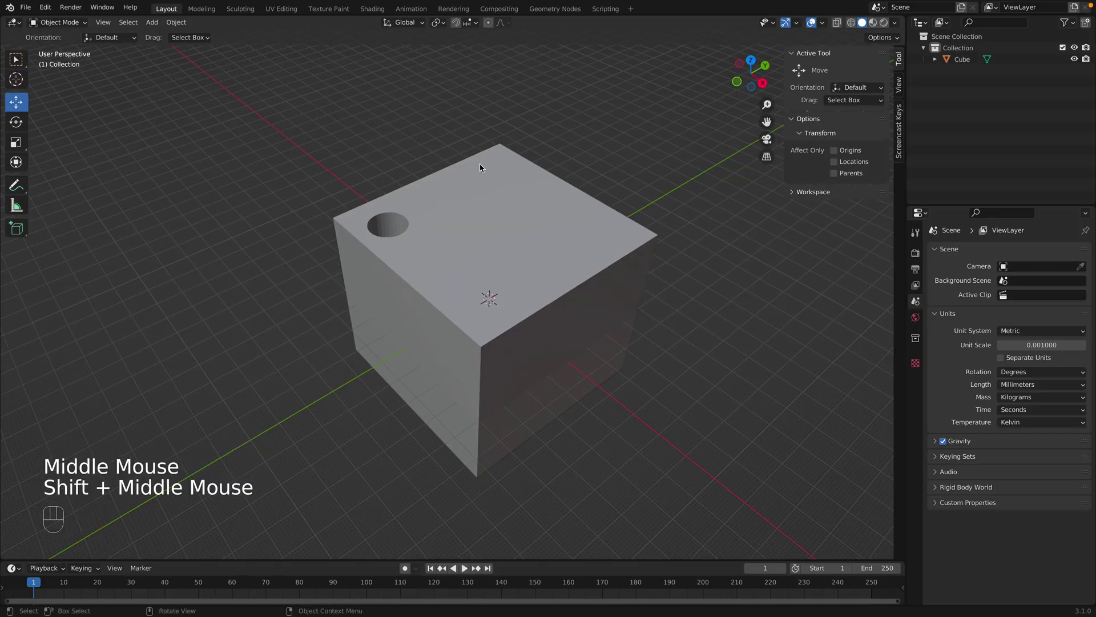
pyautogui.keyDown('shift'); pyautogui.moveTo(516, 262); pyautogui.dragTo(474, 226, button='middle'); pyautogui.keyUp('shift')
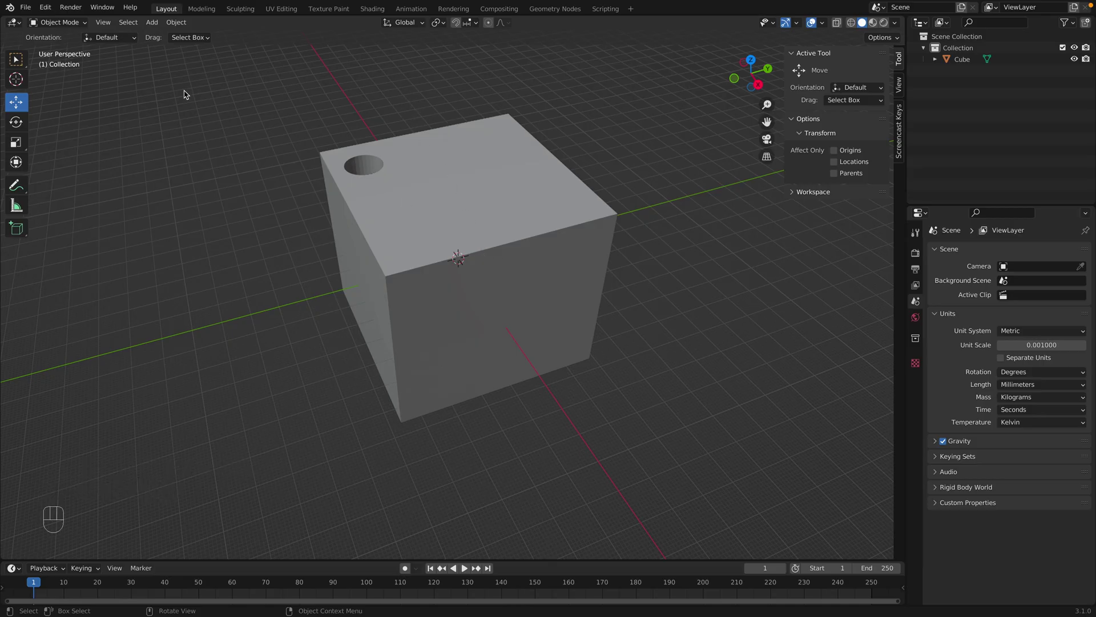
# - Add a new cube and scale it up to about 54 mm
pyautogui.click(152, 23)
pyautogui.moveTo(166, 37)
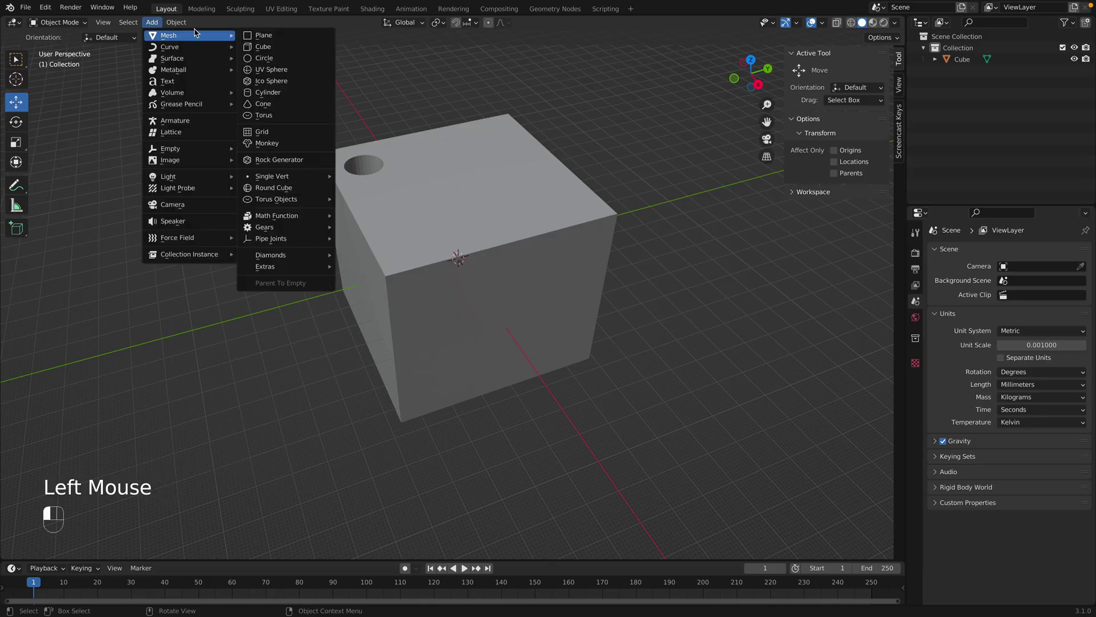
pyautogui.click(268, 46)
pyautogui.click(20, 124)
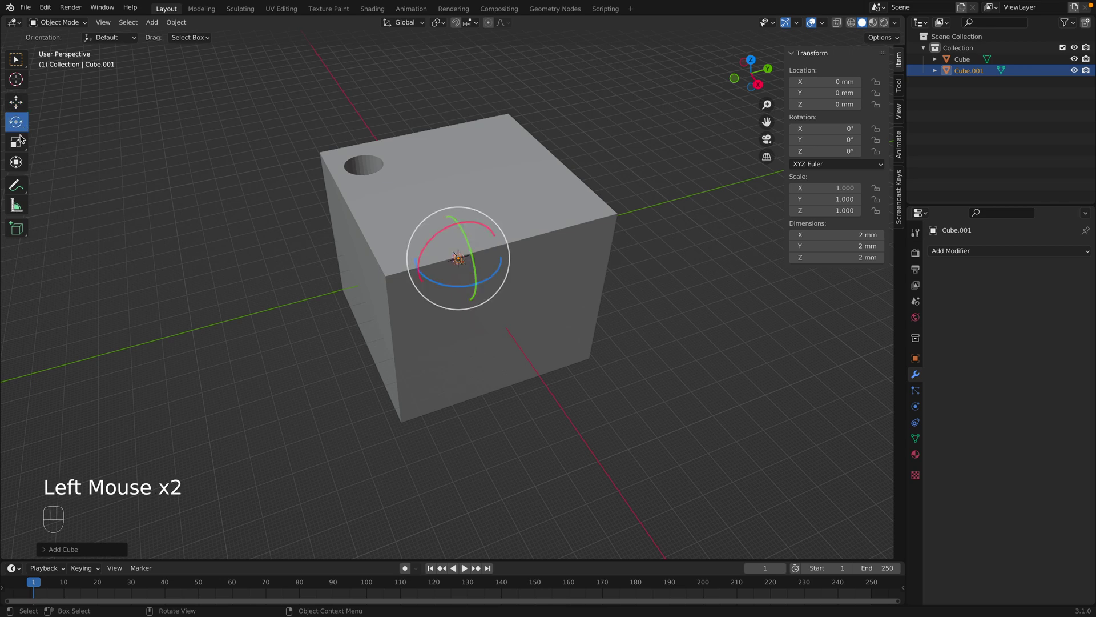
pyautogui.click(17, 142)
pyautogui.moveTo(492, 224); pyautogui.dragTo(799, 571)
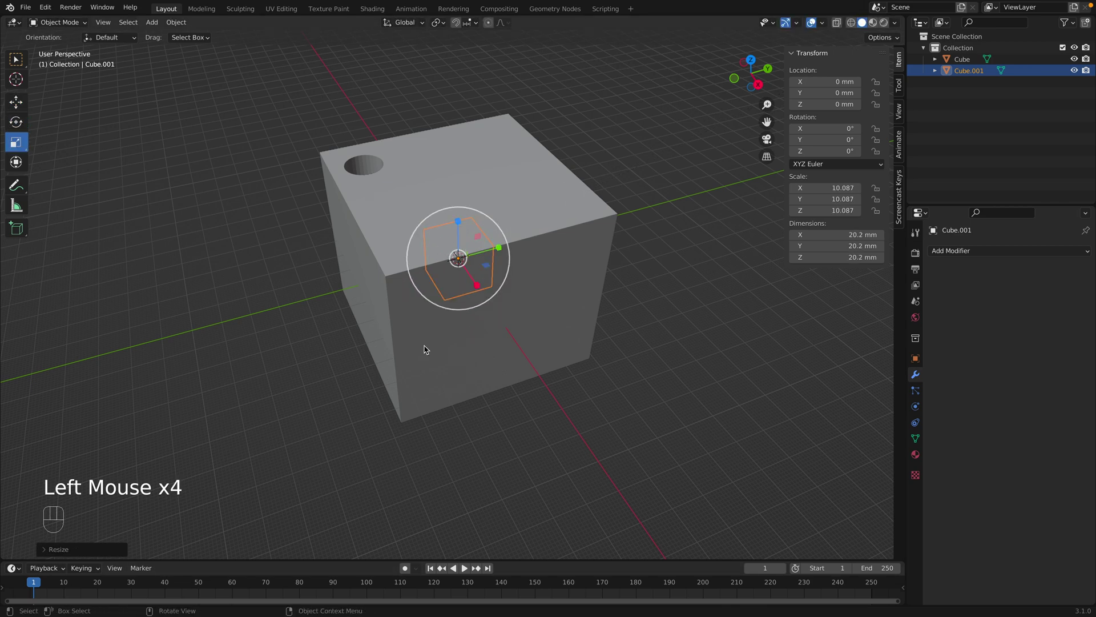
pyautogui.moveTo(503, 233); pyautogui.dragTo(583, 180)
# - Raise the new box, shift it along Y, and stretch it to 109 mm along X
pyautogui.click(15, 105)
pyautogui.moveTo(459, 223); pyautogui.dragTo(451, 175)
pyautogui.moveTo(491, 205); pyautogui.dragTo(497, 109)
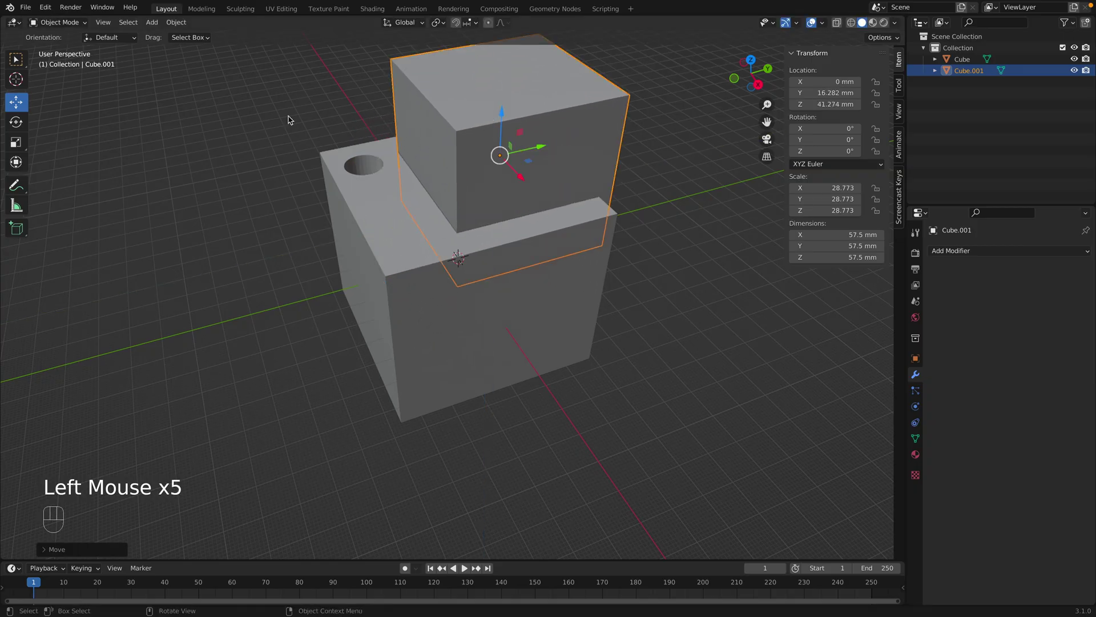
pyautogui.click(17, 122)
pyautogui.click(16, 142)
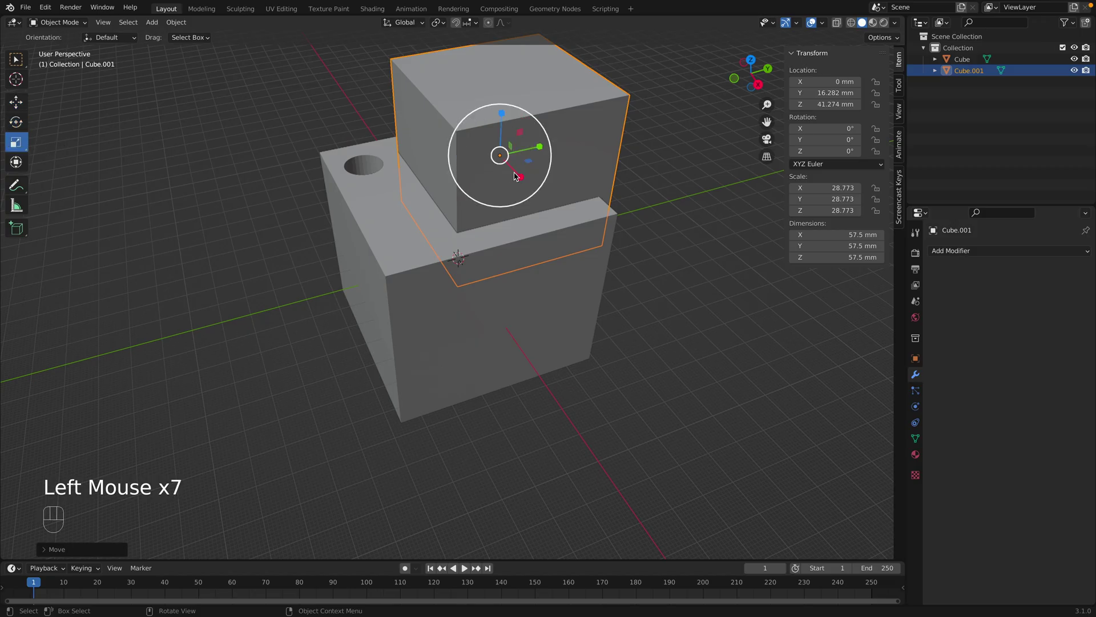
pyautogui.moveTo(539, 196); pyautogui.dragTo(559, 225)
pyautogui.click(16, 102)
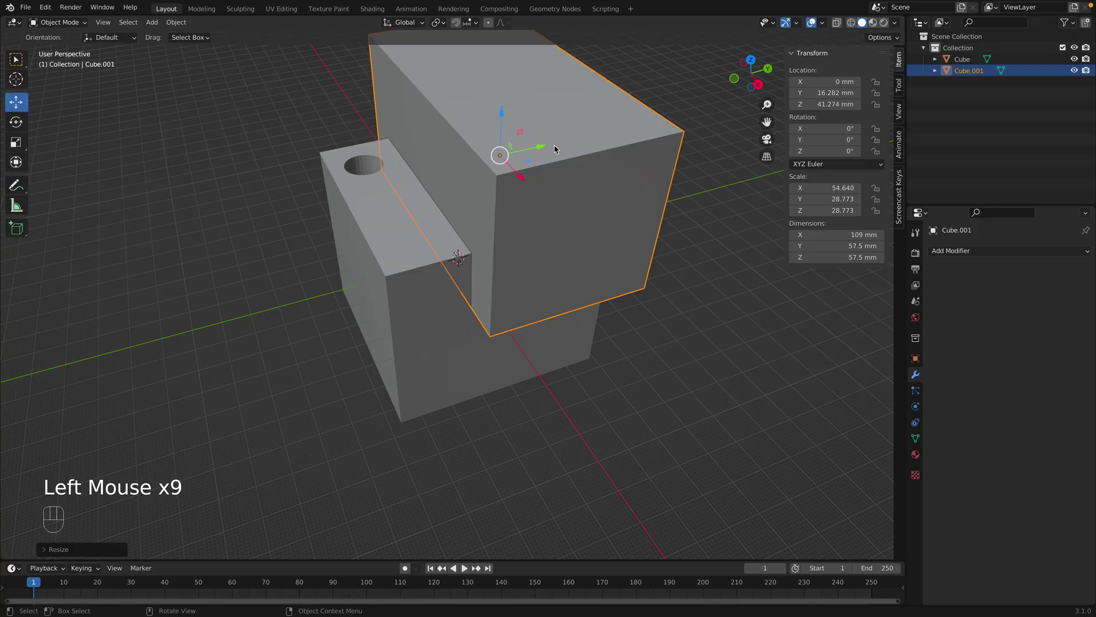
pyautogui.moveTo(541, 151); pyautogui.dragTo(538, 152)
pyautogui.moveTo(647, 401)
pyautogui.mouseDown(button='middle')
pyautogui.moveTo(609, 377)
pyautogui.moveTo(621, 369)
pyautogui.moveTo(633, 390)
pyautogui.mouseUp(button='middle')
# - Add a Boolean modifier to the block using Cube.001 as cutter and apply it
pyautogui.click(426, 313)
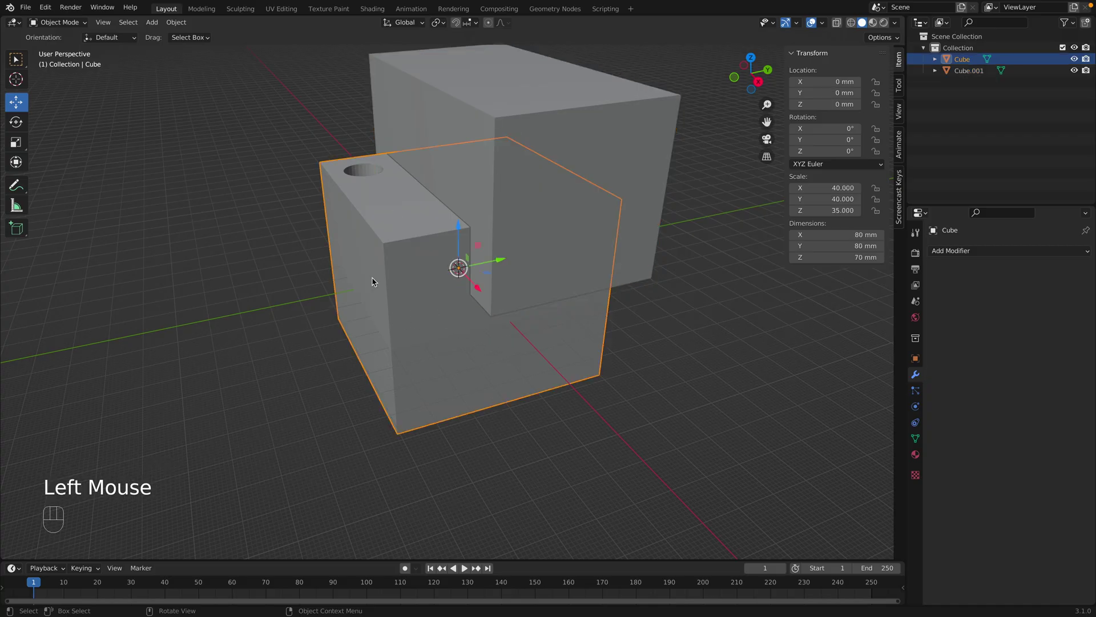
pyautogui.moveTo(410, 346); pyautogui.dragTo(421, 357, button='middle')
pyautogui.click(946, 251)
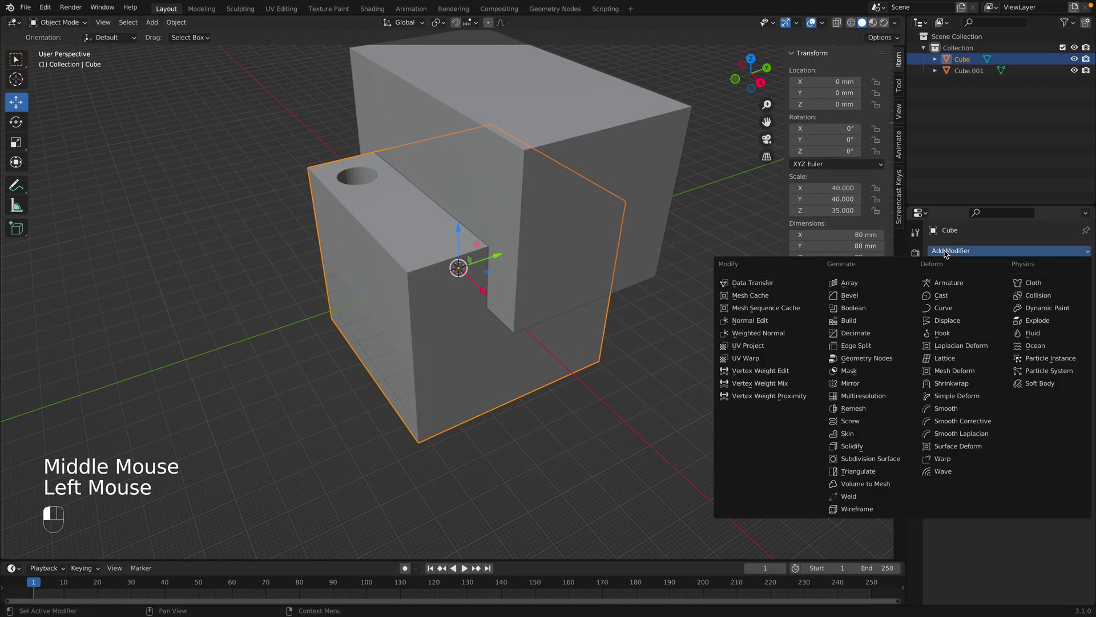
pyautogui.click(868, 309)
pyautogui.click(1069, 315)
pyautogui.click(650, 169)
pyautogui.moveTo(574, 284); pyautogui.dragTo(581, 345, button='middle')
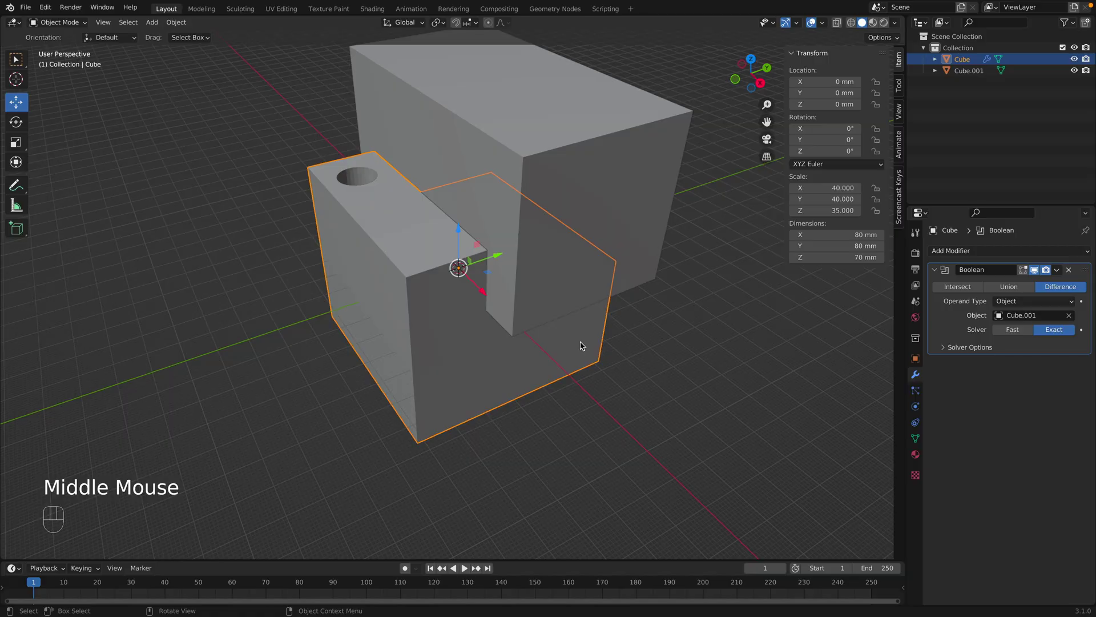
pyautogui.click(1057, 269)
pyautogui.click(1026, 285)
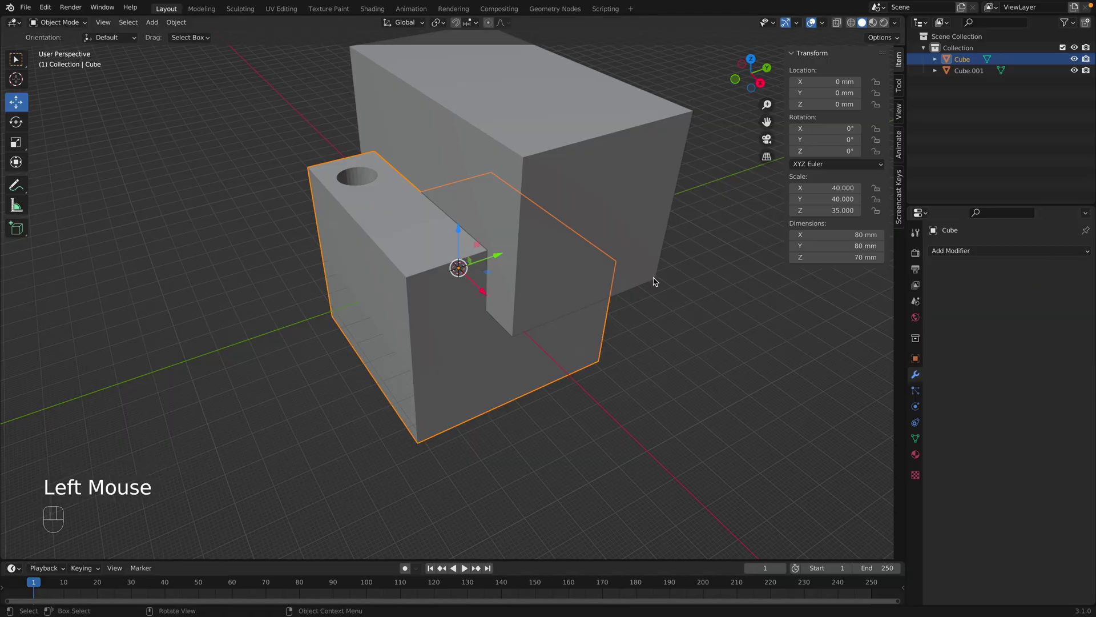
# - Delete the Cube.001 cutter and orbit to inspect the stepped cut
pyautogui.click(568, 187)
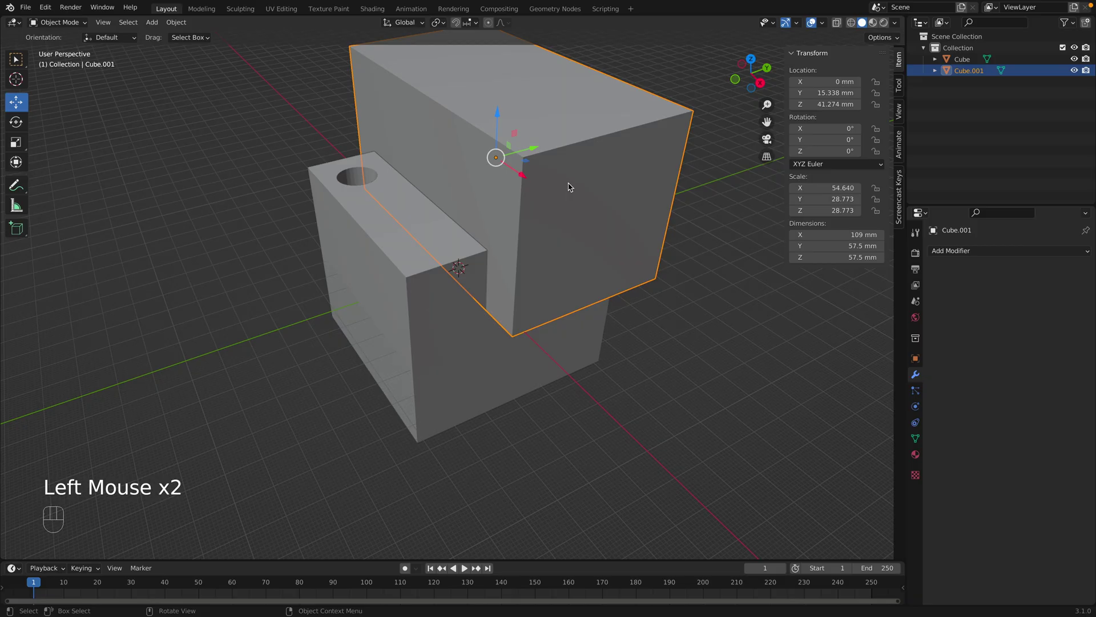
pyautogui.press('x')
pyautogui.click(568, 183)
pyautogui.moveTo(588, 305); pyautogui.dragTo(567, 248, button='middle')
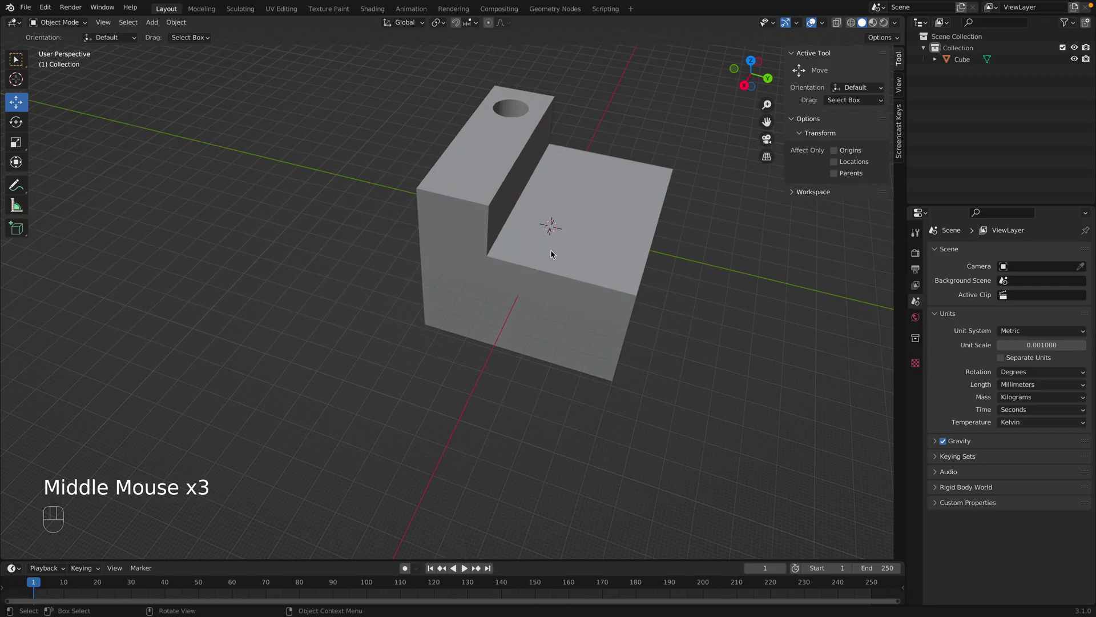
pyautogui.moveTo(547, 250)
pyautogui.mouseDown(button='middle')
pyautogui.moveTo(555, 256)
pyautogui.moveTo(511, 308)
pyautogui.moveTo(513, 214)
pyautogui.moveTo(560, 233)
pyautogui.mouseUp(button='middle')
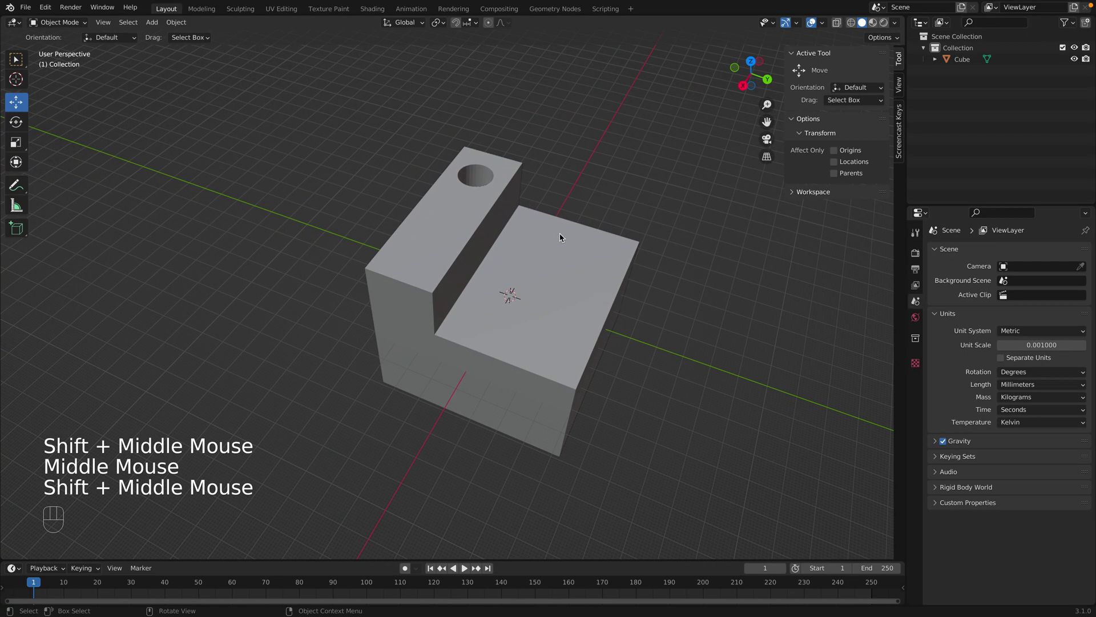
# - Add a new cube, scale it to about 34 mm, and slide it about 13 mm along Y
pyautogui.click(151, 22)
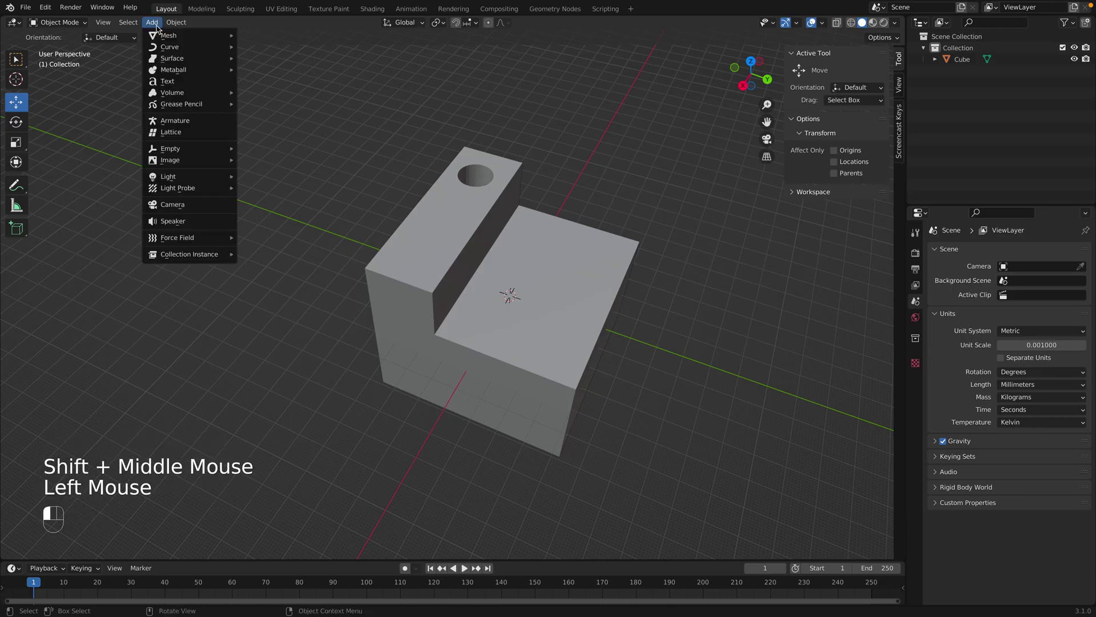
pyautogui.moveTo(234, 35)
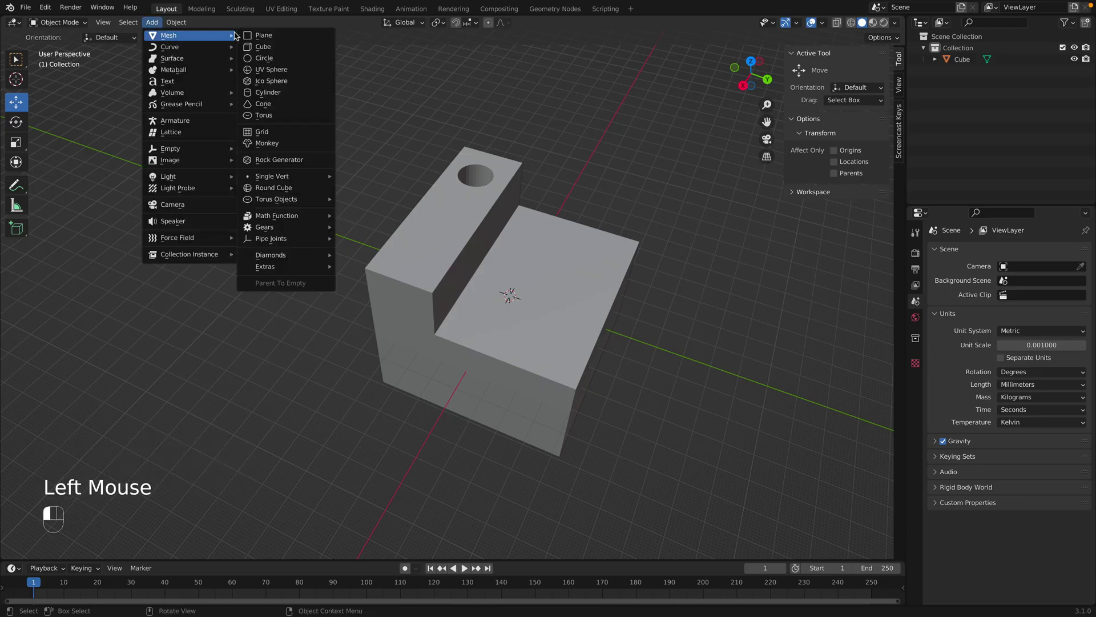
pyautogui.click(266, 47)
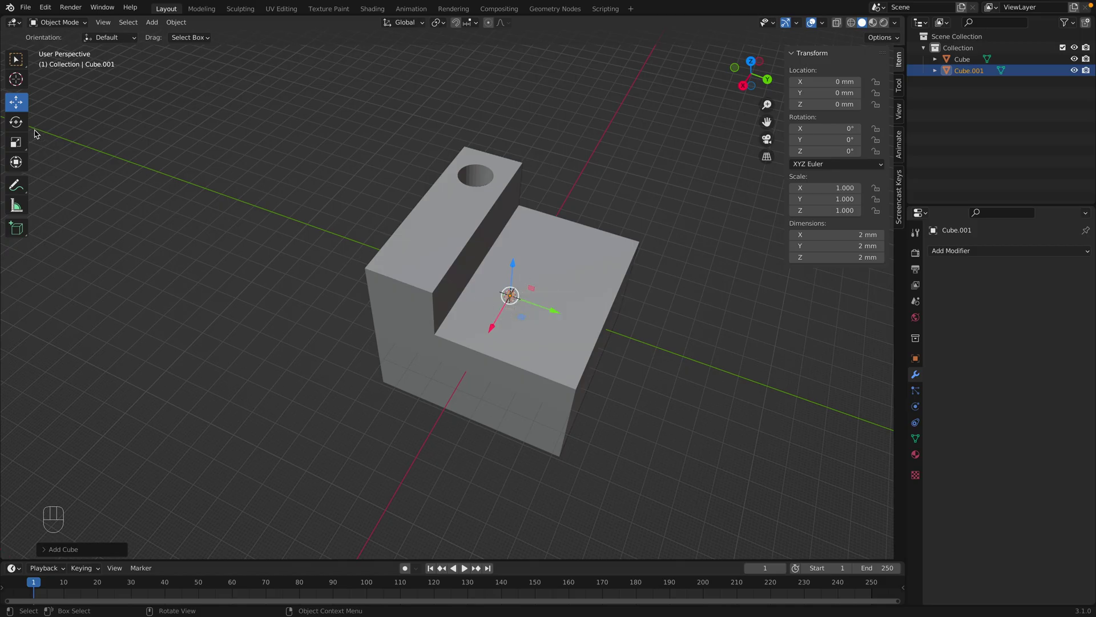
pyautogui.click(18, 142)
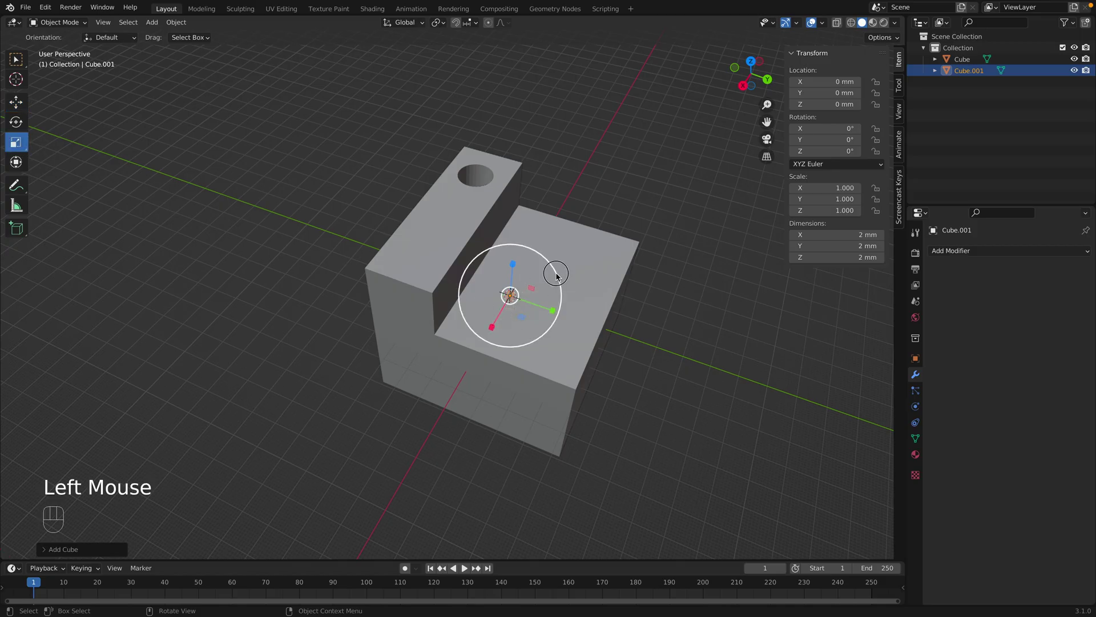
pyautogui.moveTo(555, 275)
pyautogui.mouseDown()
pyautogui.moveTo(511, 294)
pyautogui.moveTo(583, 275)
pyautogui.moveTo(562, 260)
pyautogui.mouseUp()
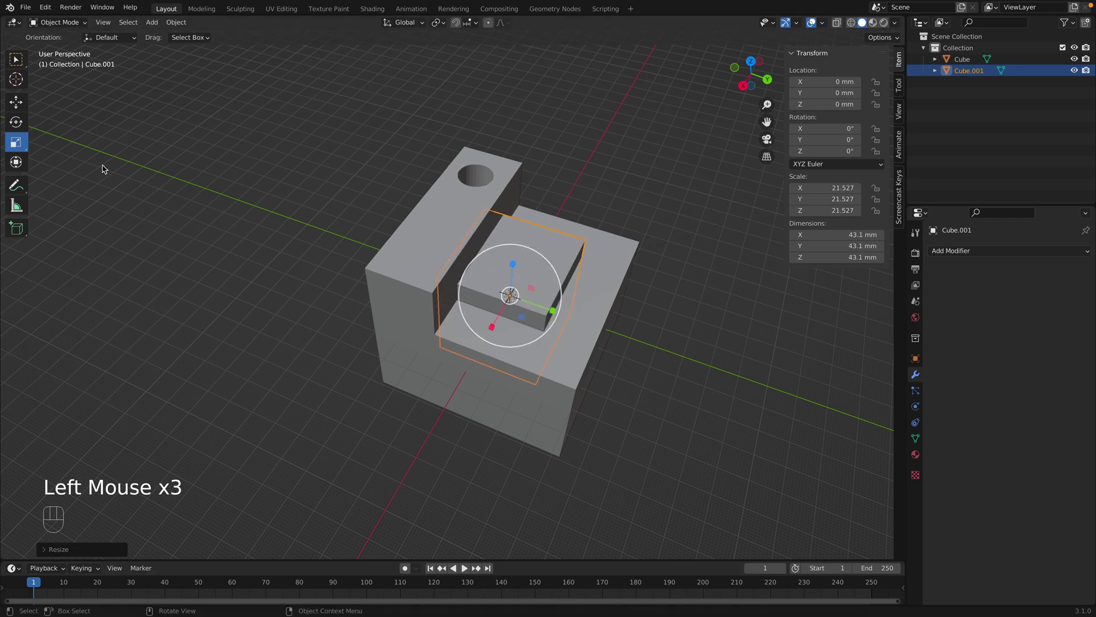
pyautogui.click(16, 103)
pyautogui.moveTo(552, 311); pyautogui.dragTo(582, 322)
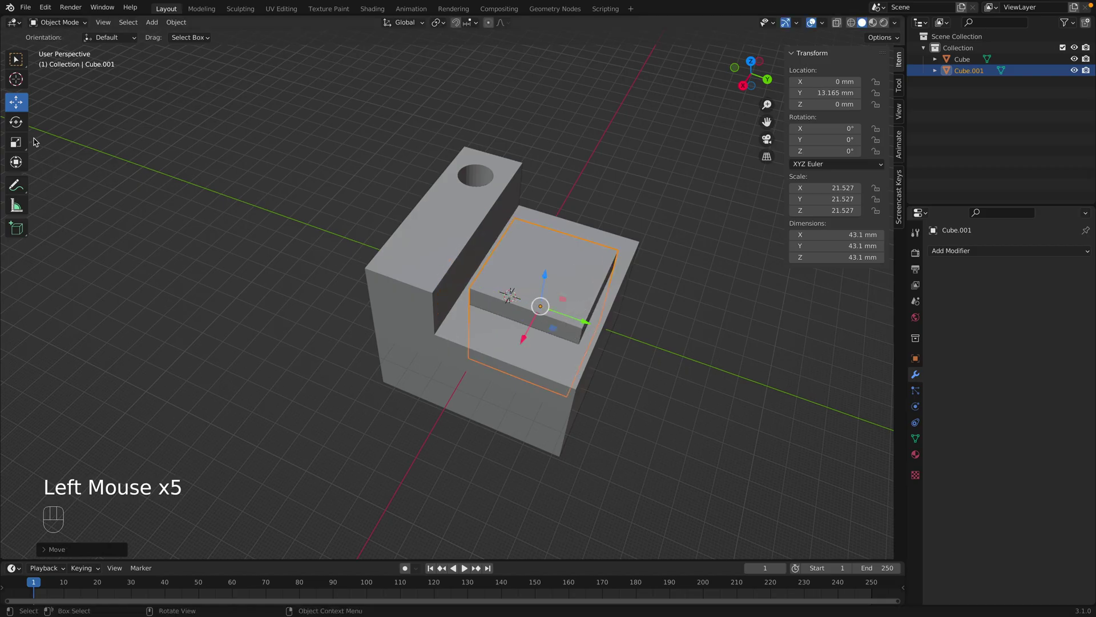
# - Stretch the new box to 75.2 mm along X and about 59.3 mm tall along Z
pyautogui.click(17, 143)
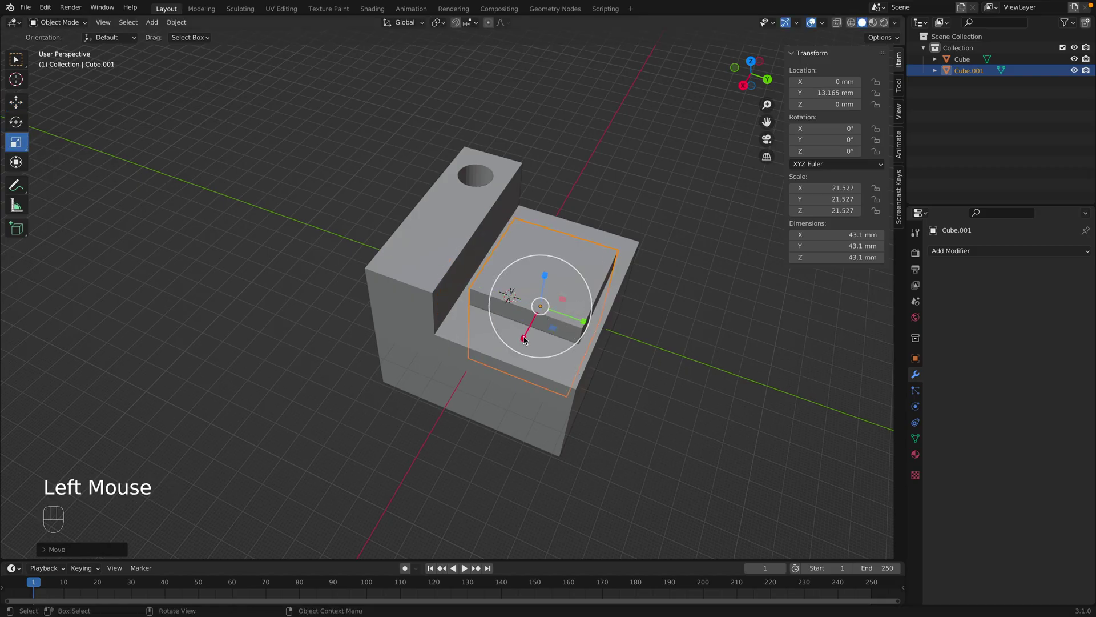
pyautogui.moveTo(524, 342); pyautogui.dragTo(504, 365)
pyautogui.moveTo(605, 482); pyautogui.dragTo(637, 417, button='middle')
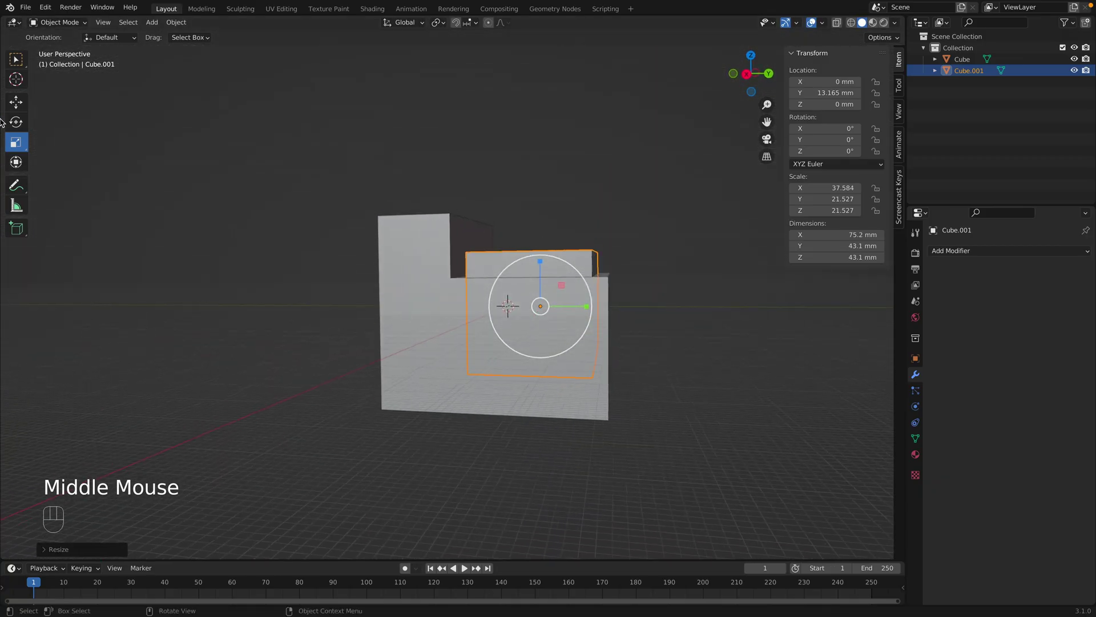
pyautogui.moveTo(540, 261); pyautogui.dragTo(543, 231)
pyautogui.moveTo(656, 381); pyautogui.dragTo(661, 382, button='middle')
pyautogui.click(540, 261)
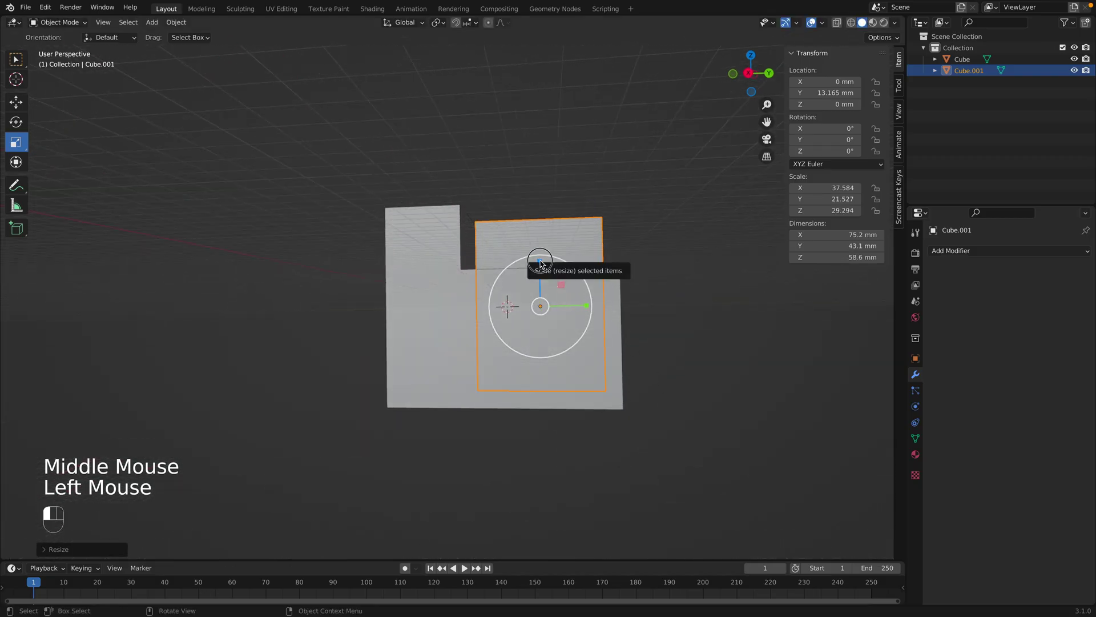
pyautogui.moveTo(540, 262); pyautogui.dragTo(540, 257)
pyautogui.moveTo(648, 320); pyautogui.dragTo(628, 413, button='middle')
# - Cut Cube.001 out of the block with an applied Boolean Difference modifier
pyautogui.click(408, 293)
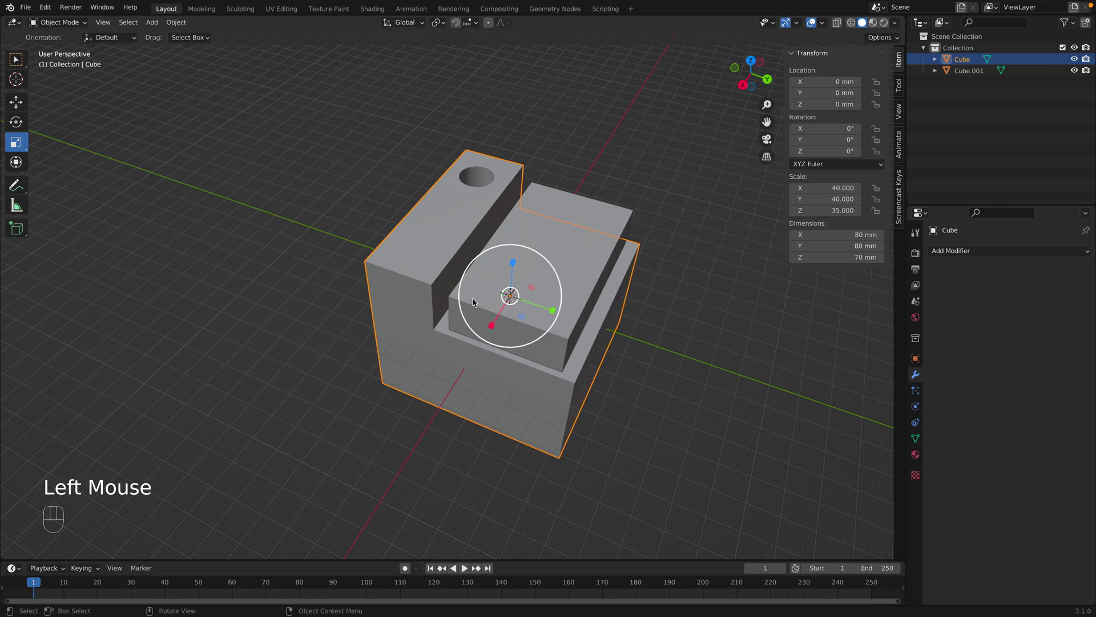
pyautogui.click(963, 251)
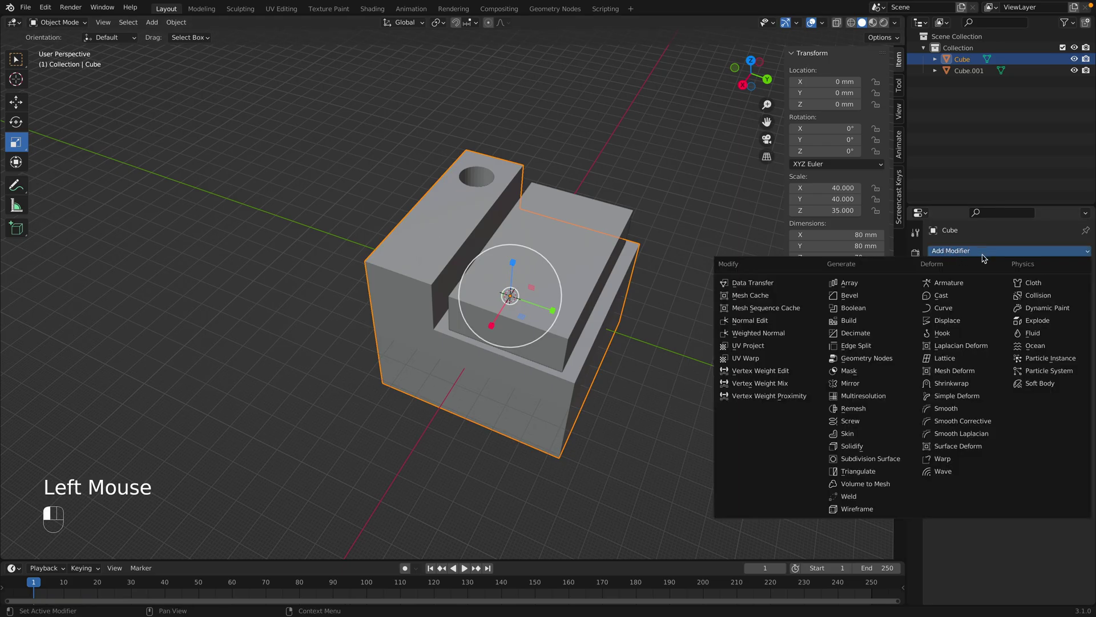
pyautogui.click(891, 308)
pyautogui.click(1070, 315)
pyautogui.click(583, 246)
pyautogui.moveTo(653, 344); pyautogui.dragTo(655, 349, button='middle')
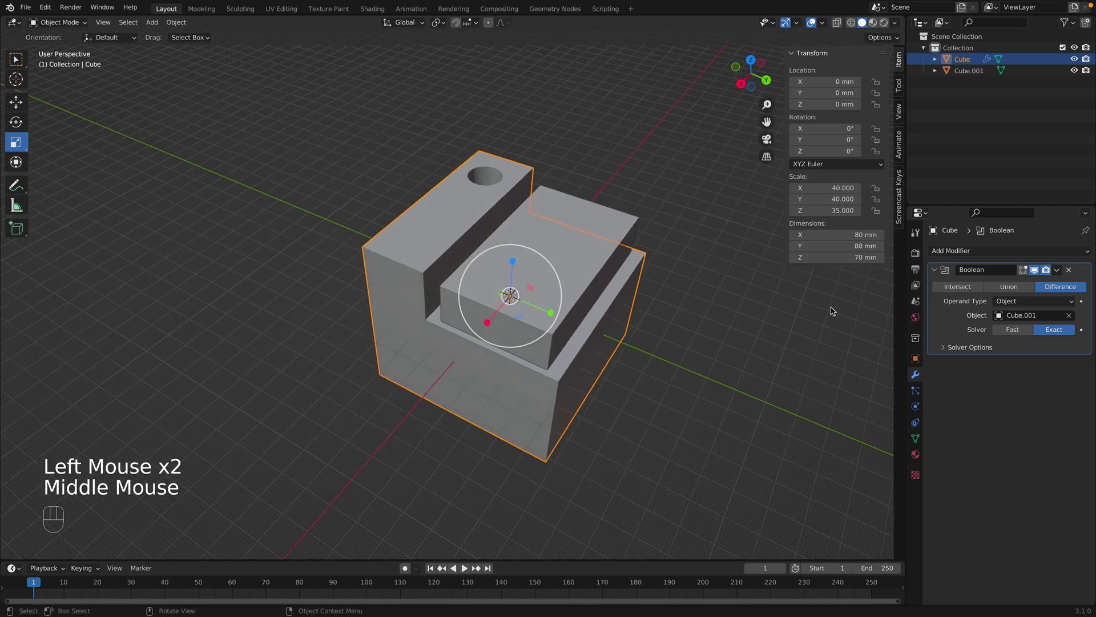
pyautogui.click(1056, 270)
pyautogui.click(1009, 283)
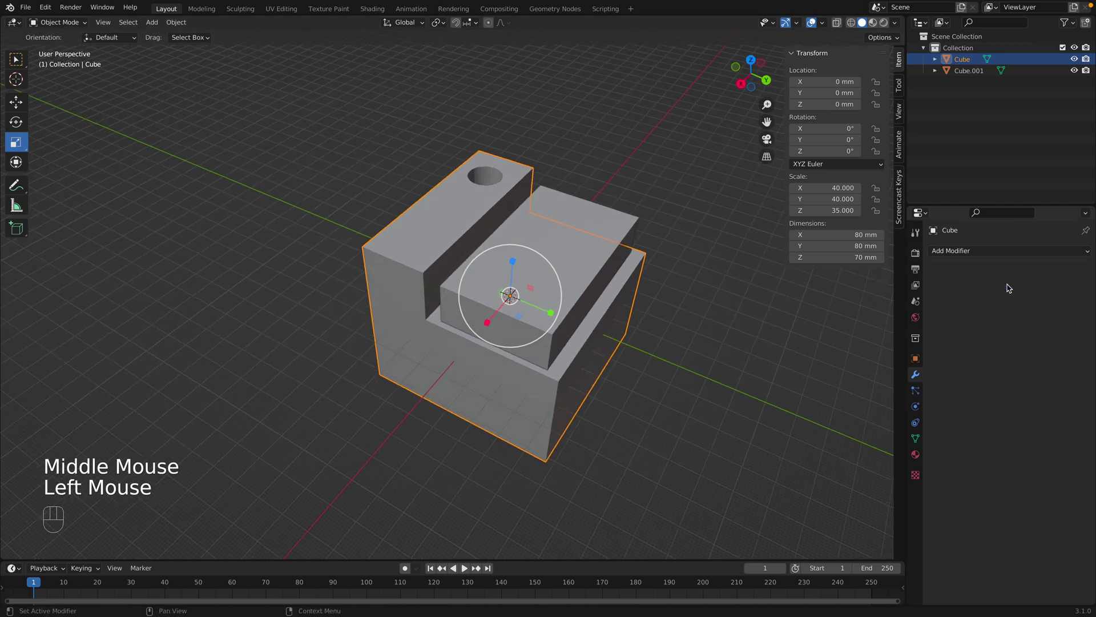
pyautogui.moveTo(582, 363); pyautogui.dragTo(600, 401, button='middle')
# - Delete the Cube.001 cutter box and inspect the new open compartment
pyautogui.click(545, 284)
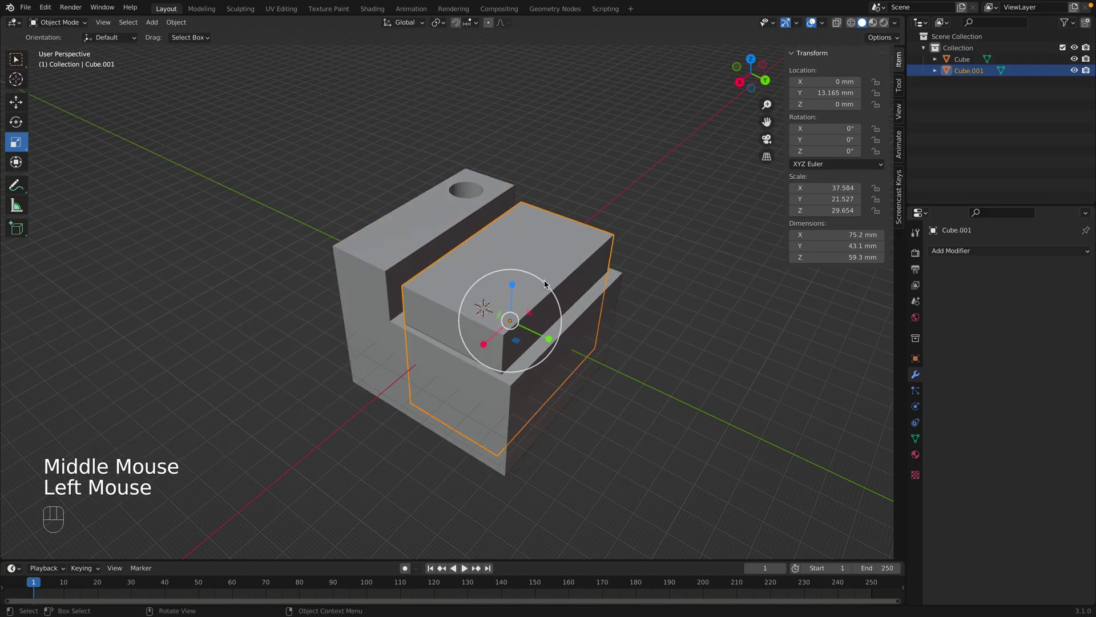
pyautogui.press('x')
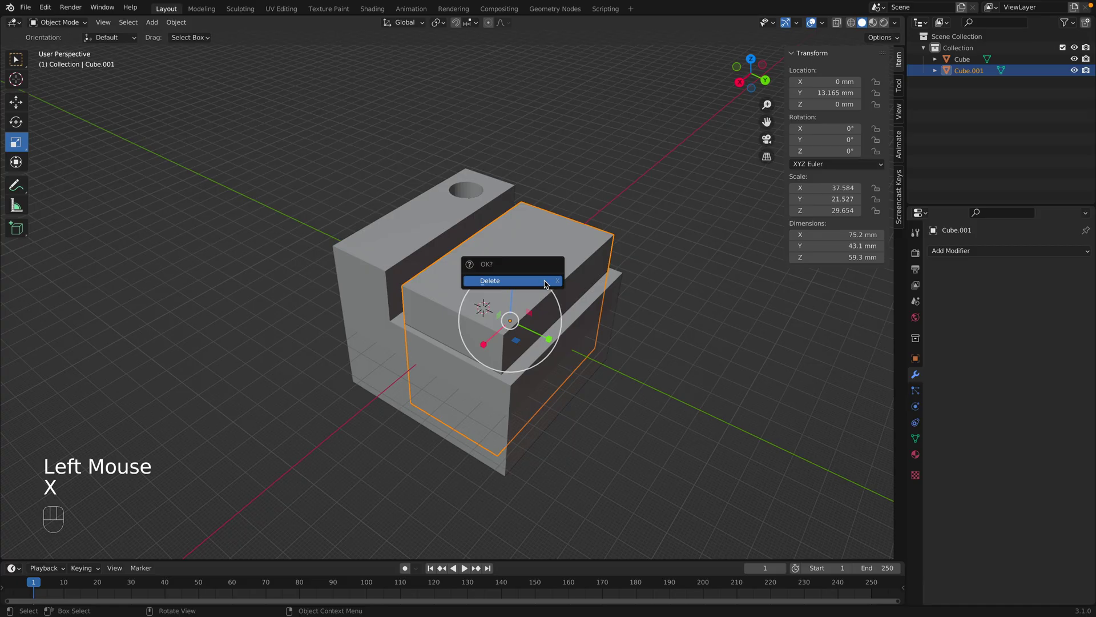
pyautogui.click(510, 286)
pyautogui.moveTo(622, 344); pyautogui.dragTo(472, 357, button='middle')
pyautogui.keyDown('shift'); pyautogui.moveTo(415, 260); pyautogui.dragTo(470, 262, button='middle'); pyautogui.keyUp('shift')
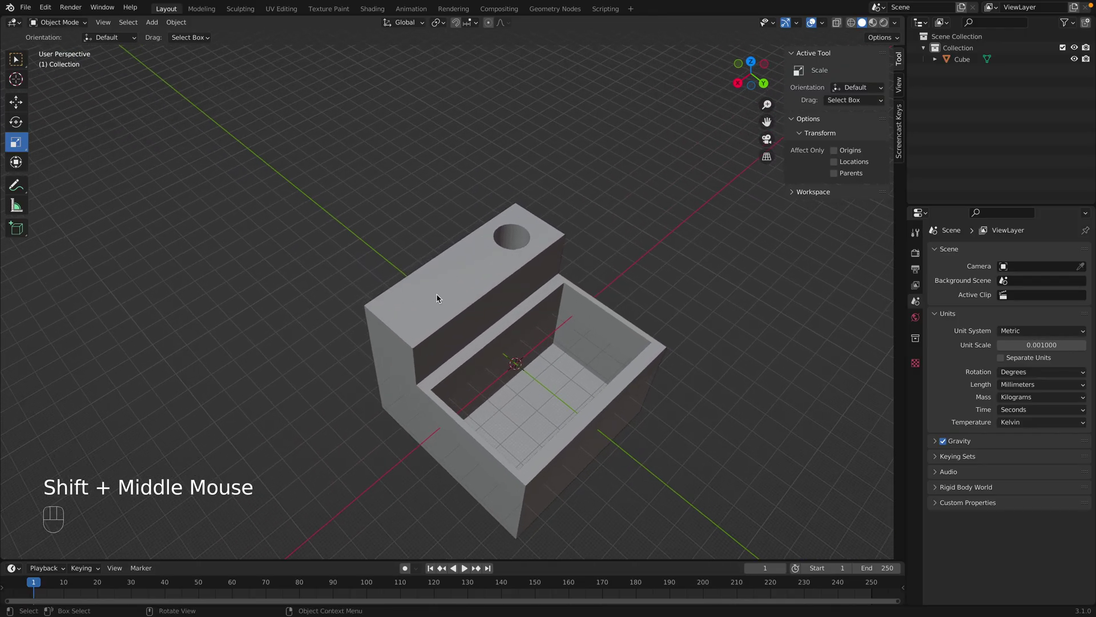
pyautogui.moveTo(420, 294)
pyautogui.mouseDown(button='middle')
pyautogui.moveTo(447, 293)
pyautogui.moveTo(416, 295)
pyautogui.mouseUp(button='middle')
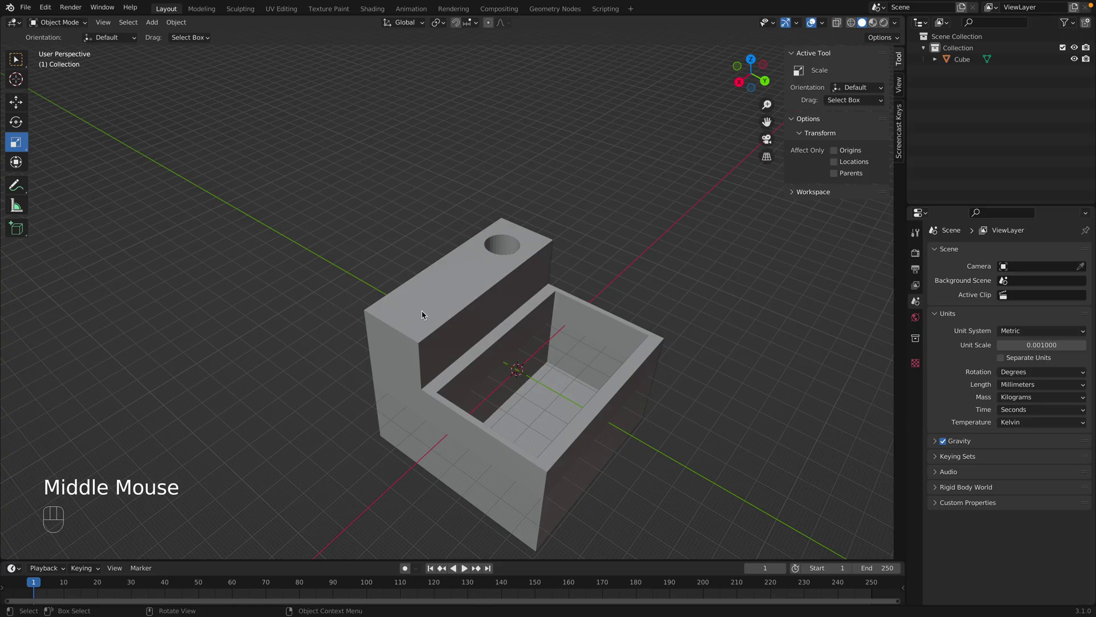
# - Add a new cube, move it along Y to -24.573 mm and scale it uniformly to 3.191
pyautogui.click(155, 24)
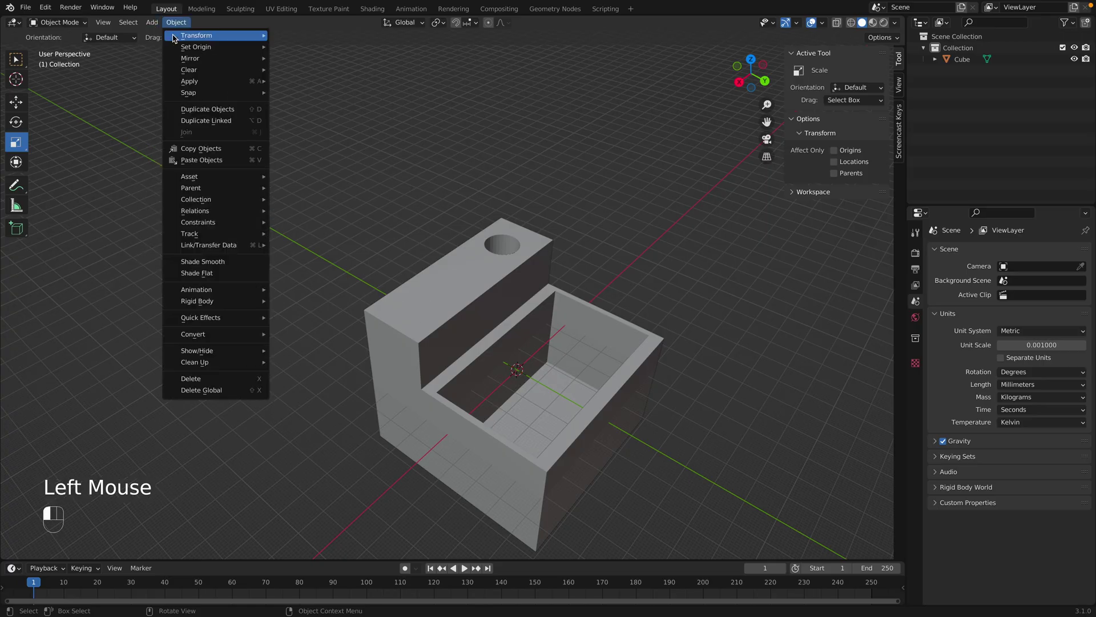
pyautogui.moveTo(163, 38)
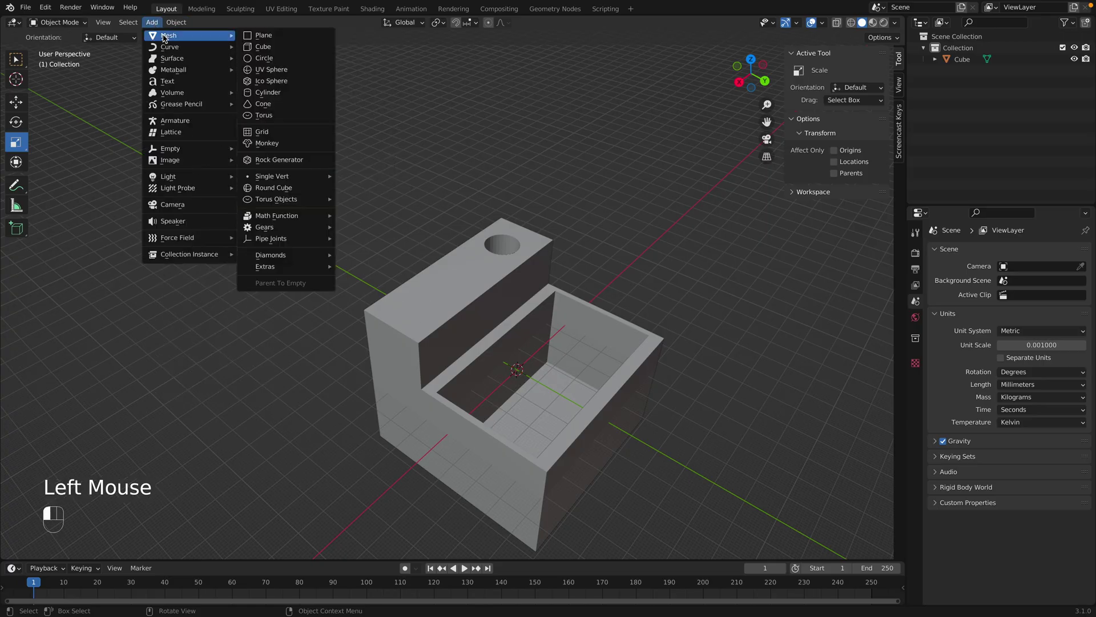
pyautogui.click(265, 48)
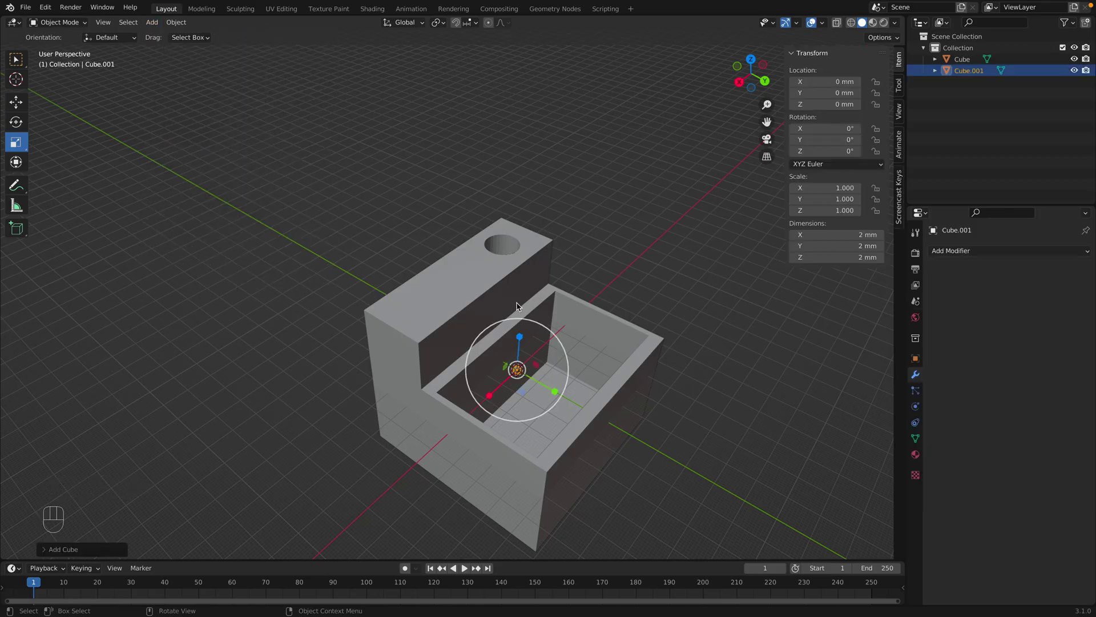
pyautogui.click(17, 102)
pyautogui.moveTo(554, 394); pyautogui.dragTo(507, 366)
pyautogui.click(17, 143)
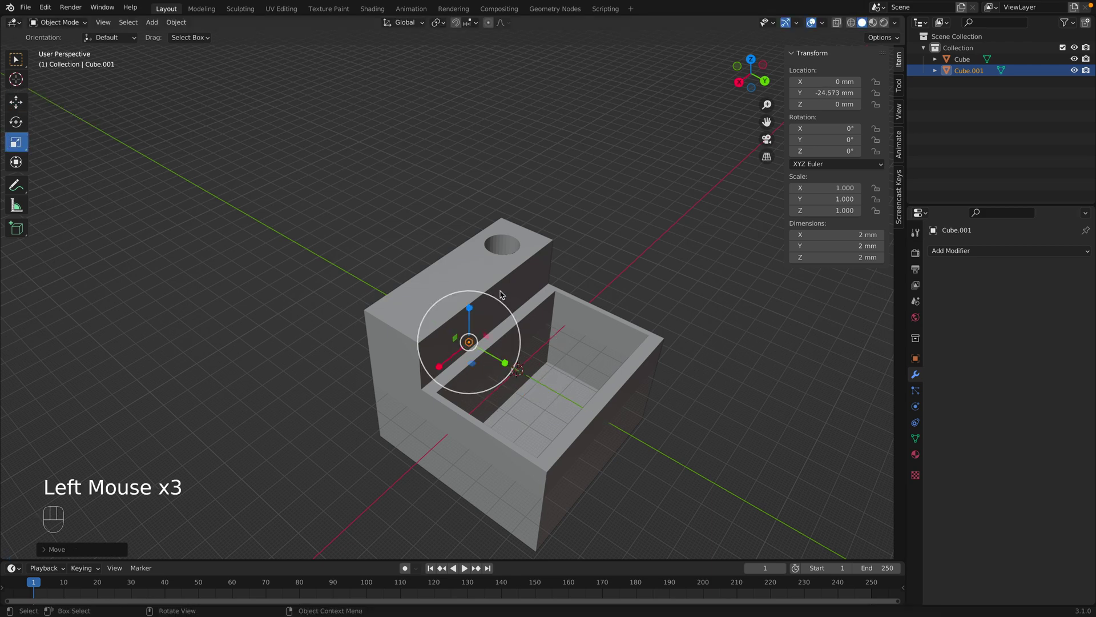
pyautogui.moveTo(501, 307); pyautogui.dragTo(534, 274)
pyautogui.moveTo(584, 220); pyautogui.dragTo(584, 220)
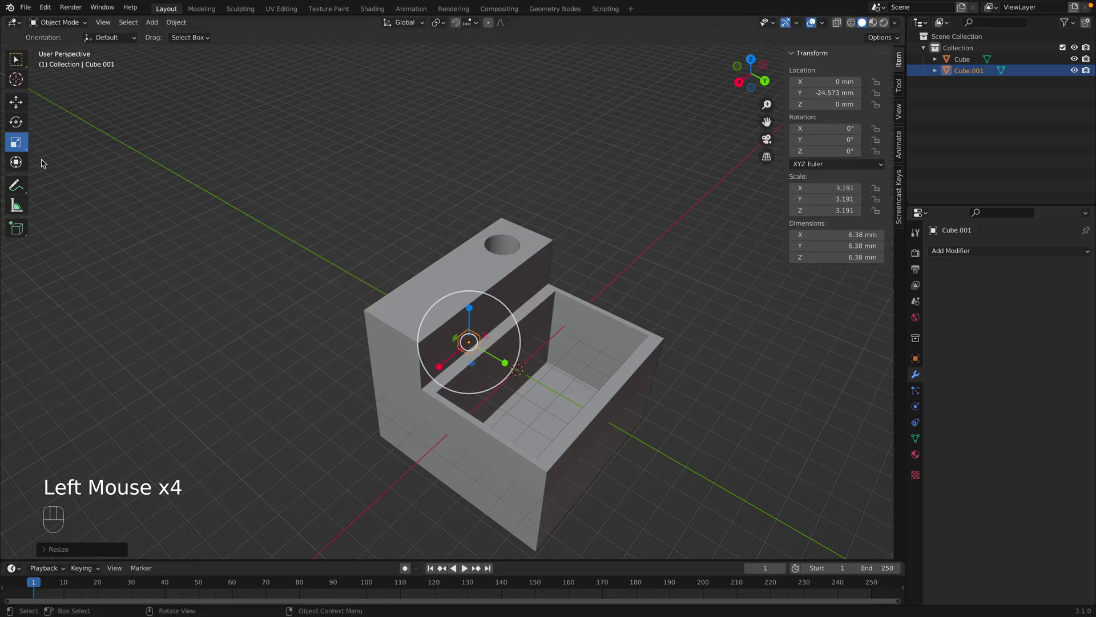
# - Stretch the box to 45.6 × 15.6 × 82.2 mm along X, Y and Z
pyautogui.click(15, 103)
pyautogui.click(12, 122)
pyautogui.click(15, 142)
pyautogui.click(466, 276)
pyautogui.moveTo(466, 276); pyautogui.dragTo(463, 179)
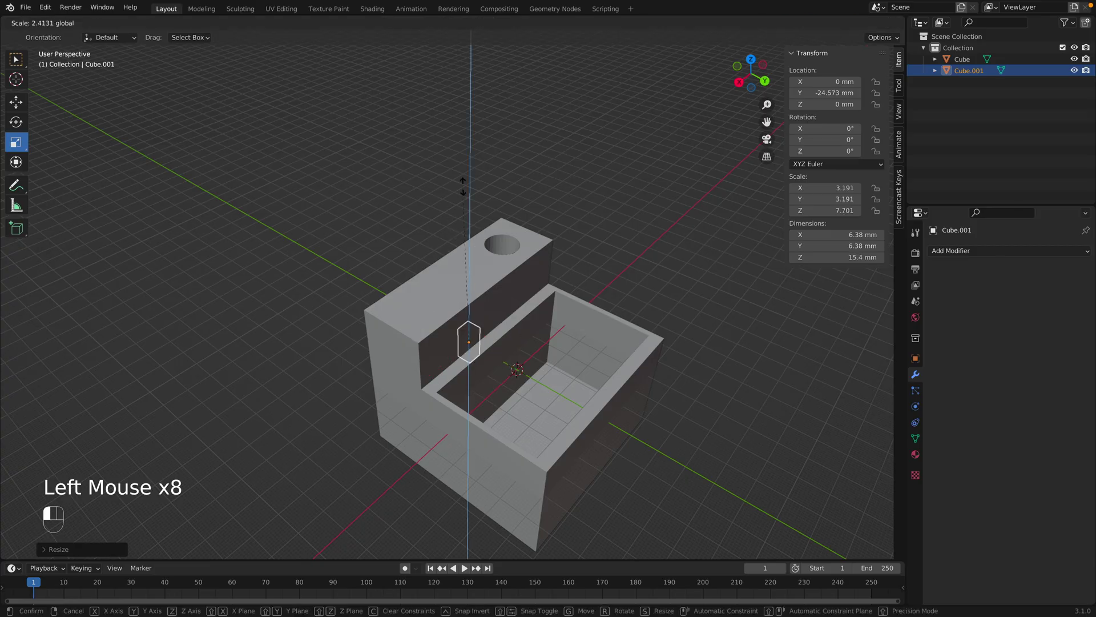
pyautogui.moveTo(484, 549); pyautogui.dragTo(484, 549)
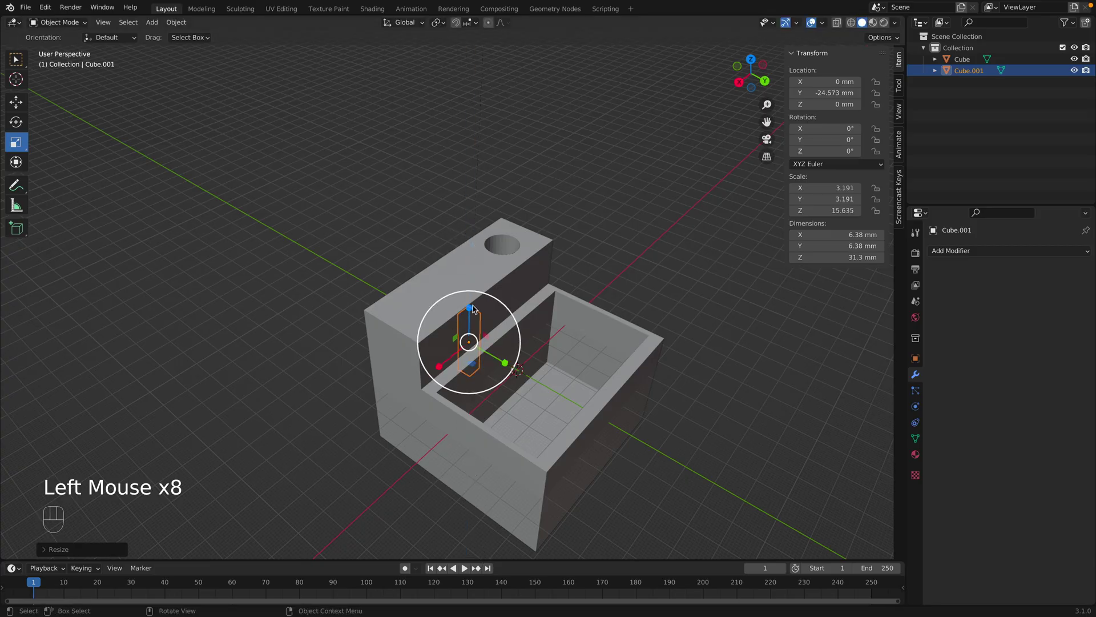
pyautogui.moveTo(473, 310); pyautogui.dragTo(471, 237)
pyautogui.moveTo(471, 144); pyautogui.dragTo(471, 139)
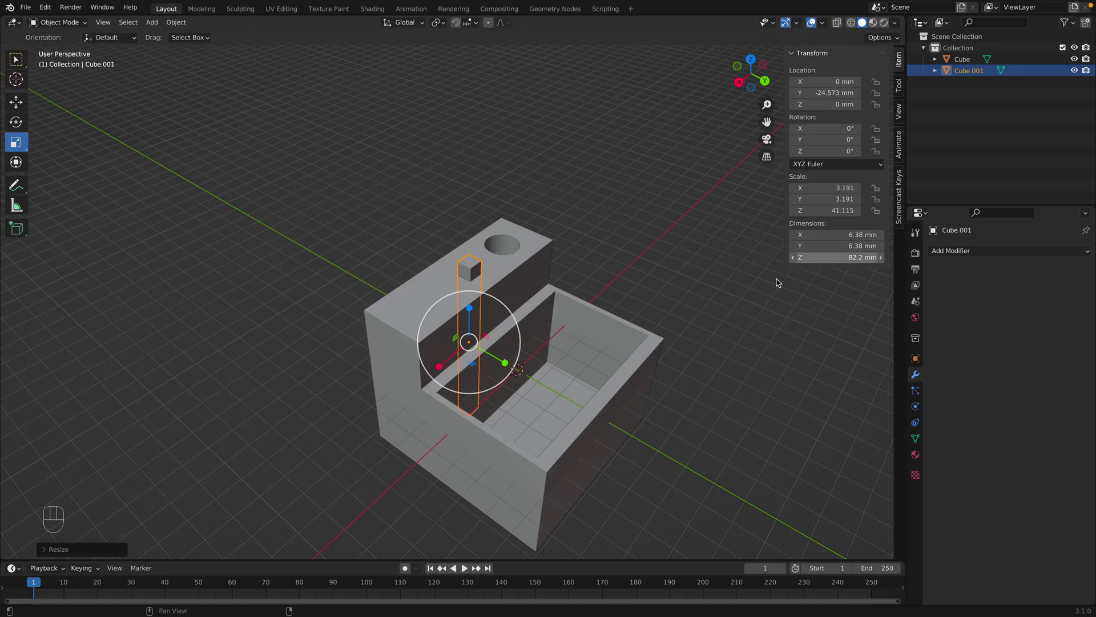
pyautogui.click(513, 370)
pyautogui.moveTo(513, 370); pyautogui.dragTo(571, 394)
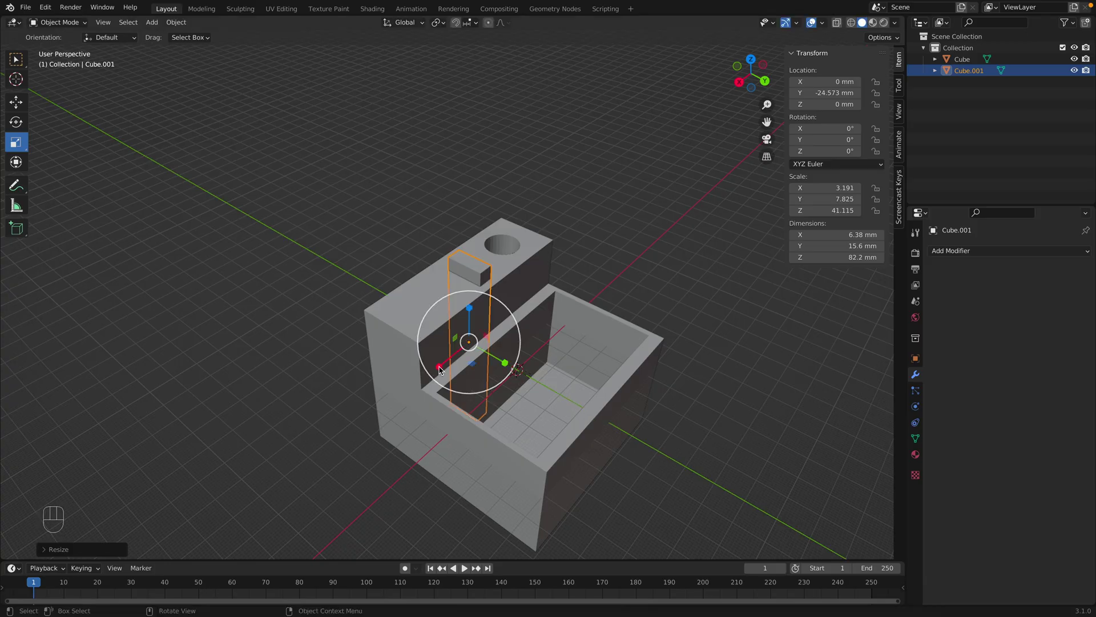
pyautogui.moveTo(437, 372); pyautogui.dragTo(183, 547)
# - Move the tall box into the ridge at X 13.922 mm and Z 12.287 mm
pyautogui.click(16, 101)
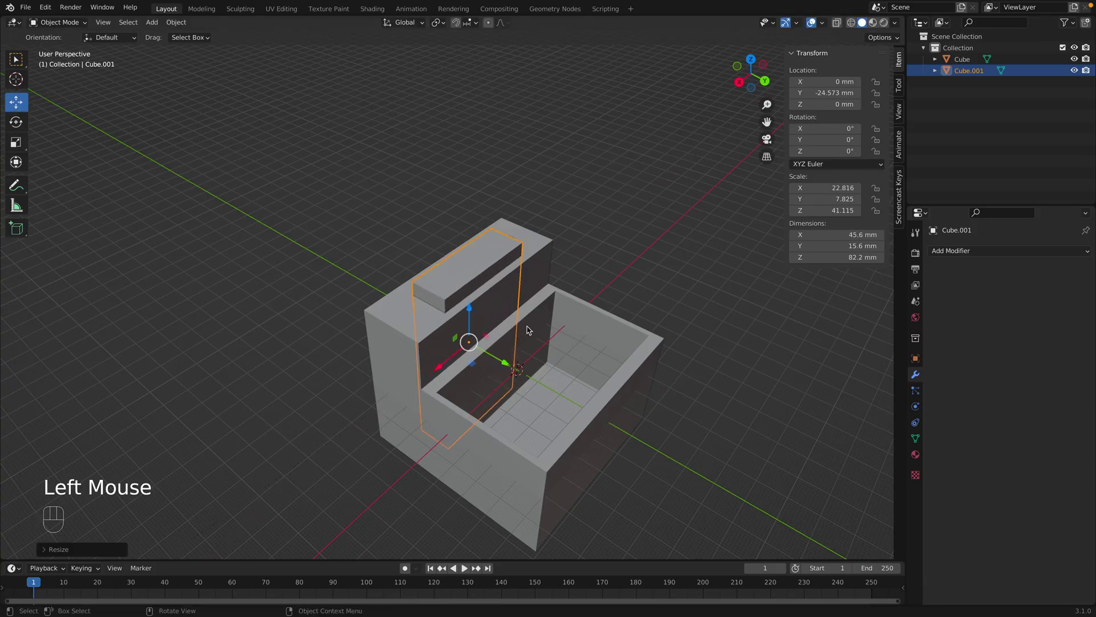
pyautogui.moveTo(441, 370); pyautogui.dragTo(416, 389)
pyautogui.moveTo(389, 438); pyautogui.dragTo(444, 441, button='middle')
pyautogui.moveTo(445, 314); pyautogui.dragTo(445, 254)
pyautogui.moveTo(445, 254); pyautogui.dragTo(475, 401, button='middle')
# - Subtract the tall box Cube.001 from the block with an applied Boolean modifier
pyautogui.click(539, 276)
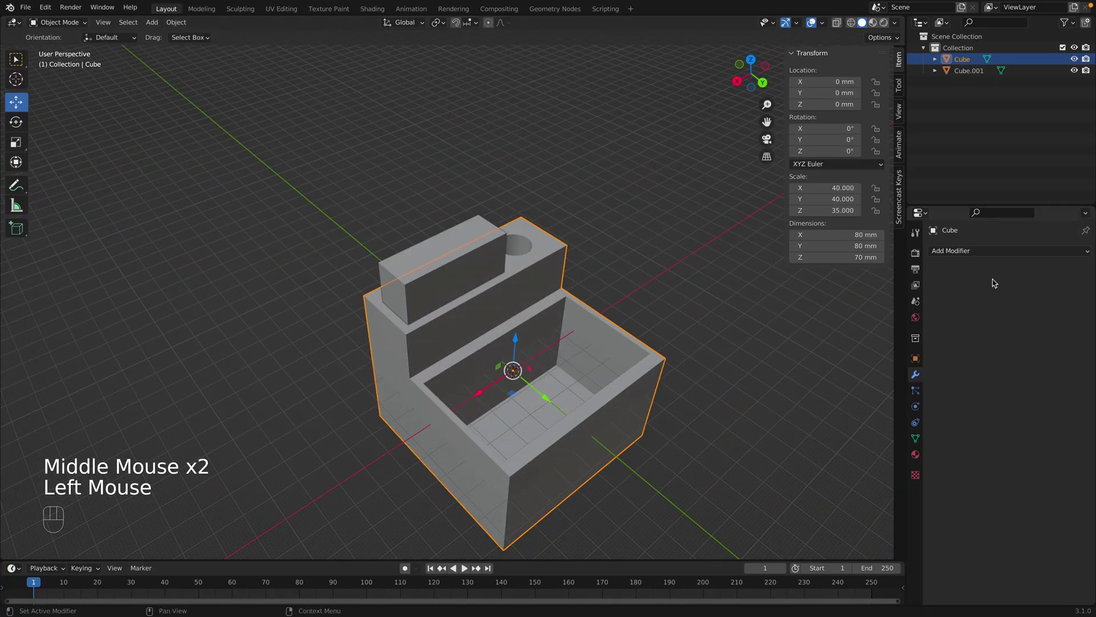
pyautogui.click(979, 251)
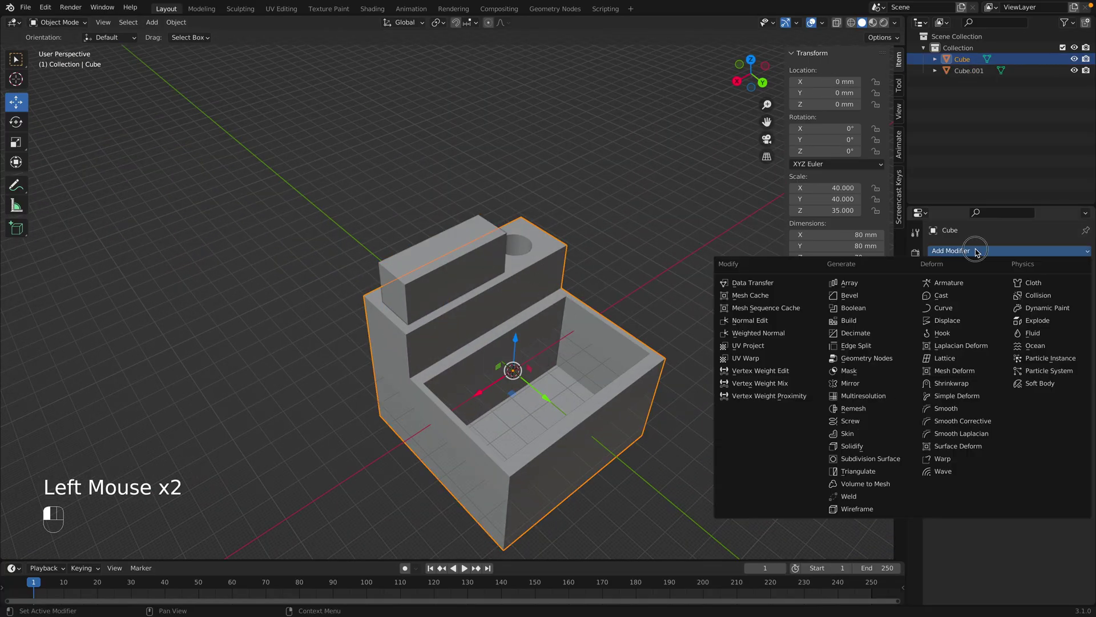
pyautogui.click(876, 309)
pyautogui.click(1069, 316)
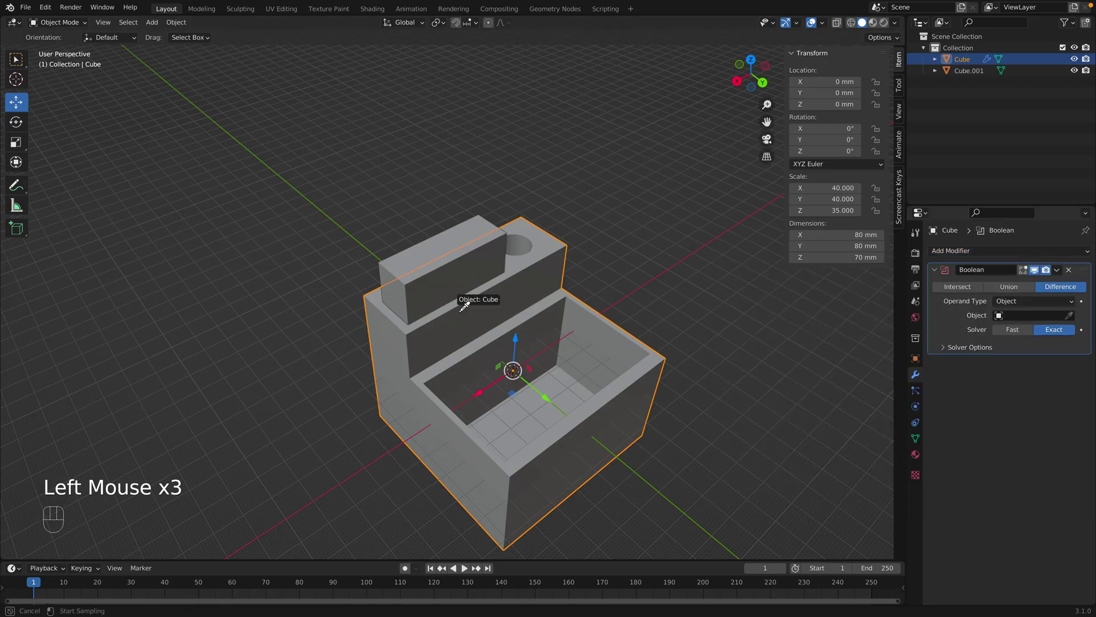
pyautogui.click(448, 284)
pyautogui.moveTo(1057, 278); pyautogui.dragTo(1040, 285)
# - Delete the tall cutter box and inspect the new slot beside the hole
pyautogui.click(432, 285)
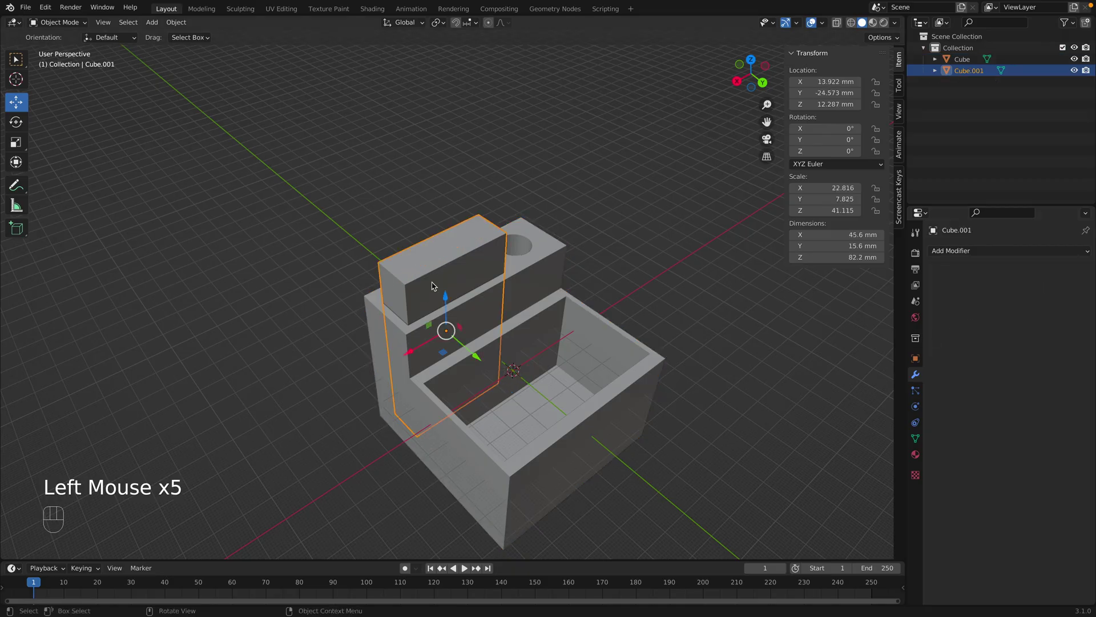
pyautogui.press('x')
pyautogui.moveTo(432, 286); pyautogui.dragTo(493, 272, button='middle')
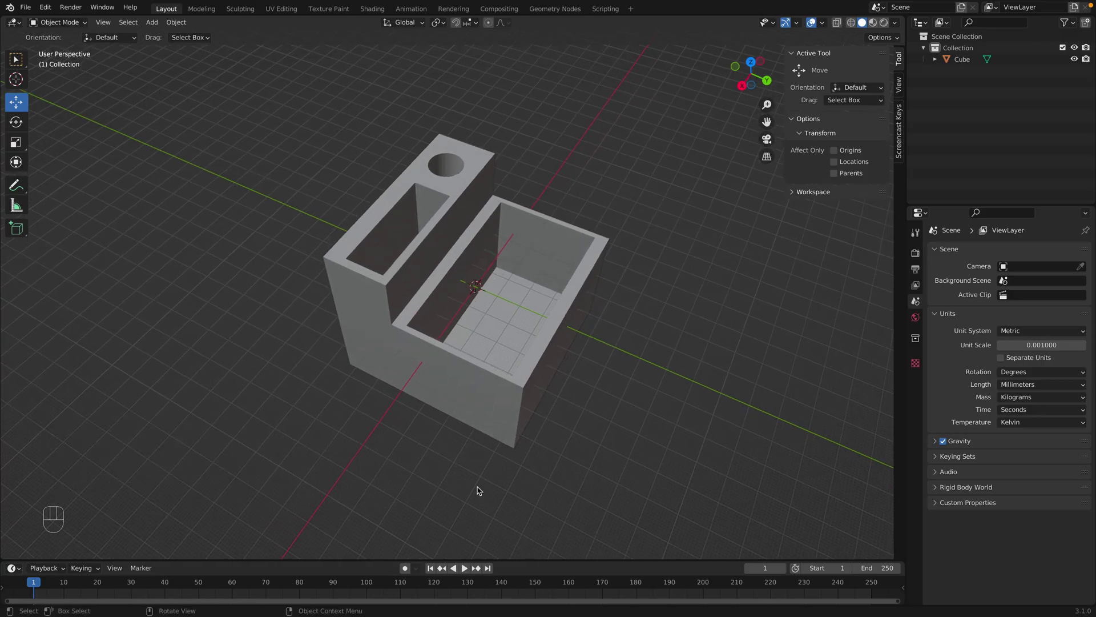
pyautogui.moveTo(479, 489); pyautogui.dragTo(391, 376, button='middle')
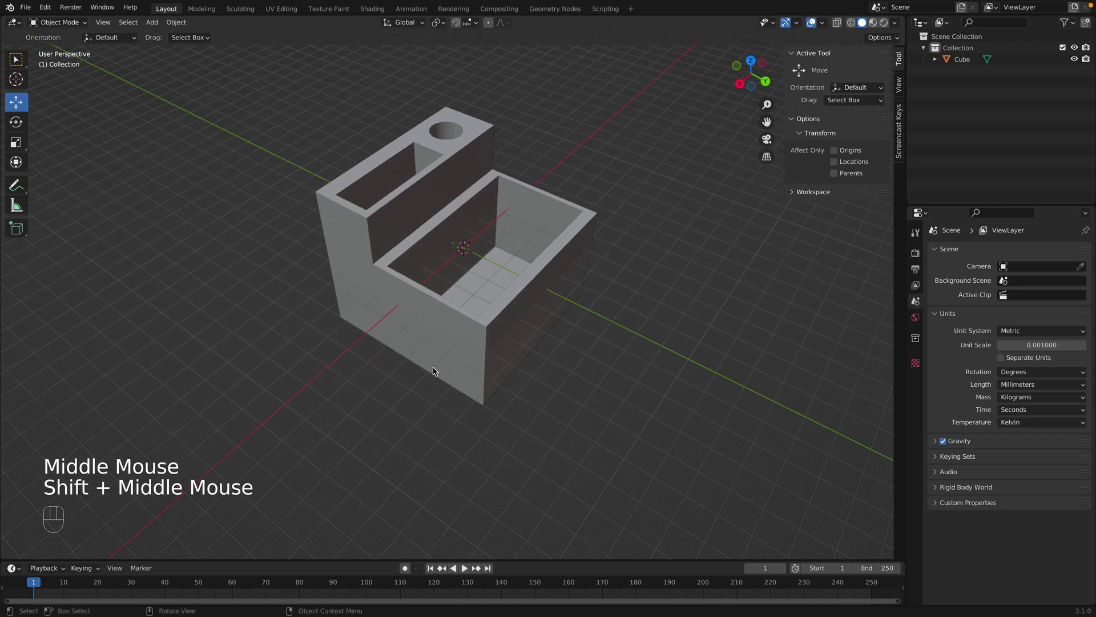
# - Add a cube at X 62.862 mm, Z -12.951 mm and scale it to 34.3 mm
pyautogui.click(151, 23)
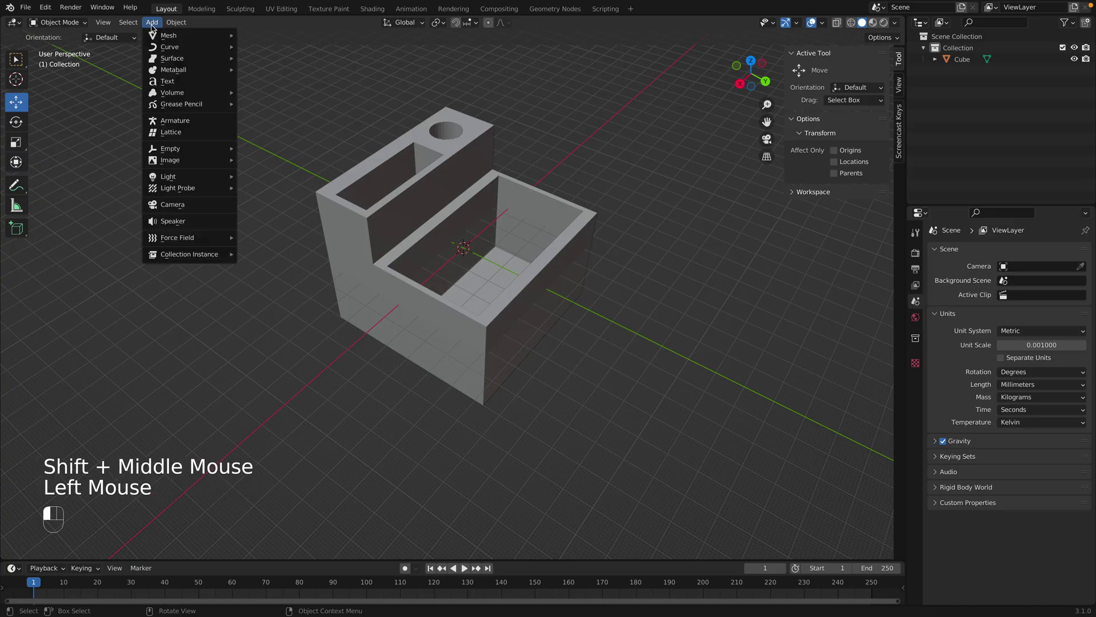
pyautogui.moveTo(161, 37)
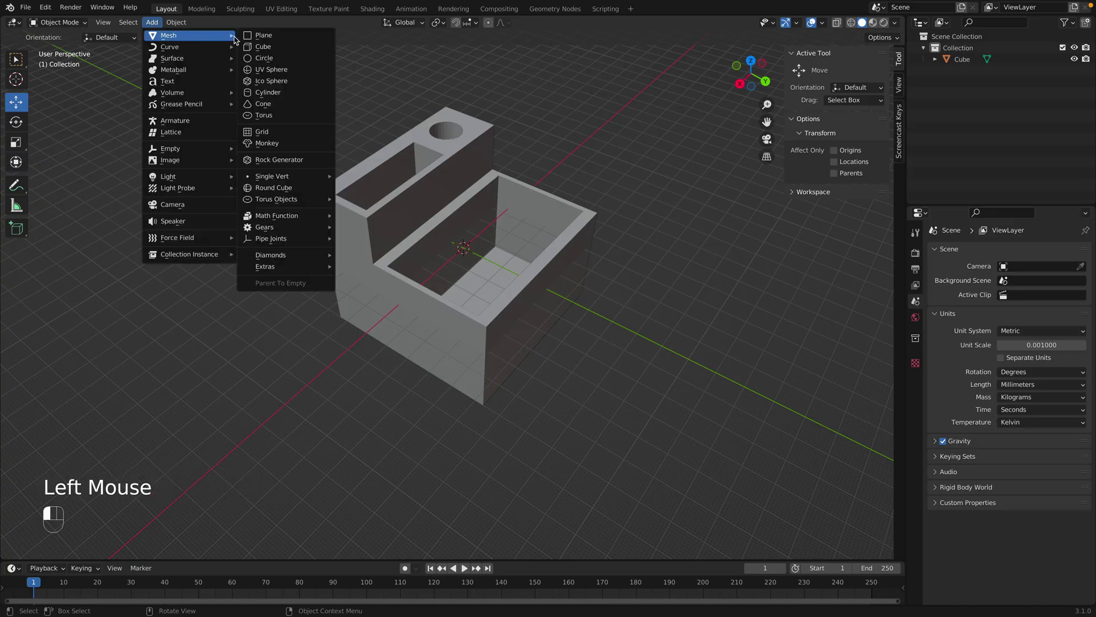
pyautogui.click(266, 49)
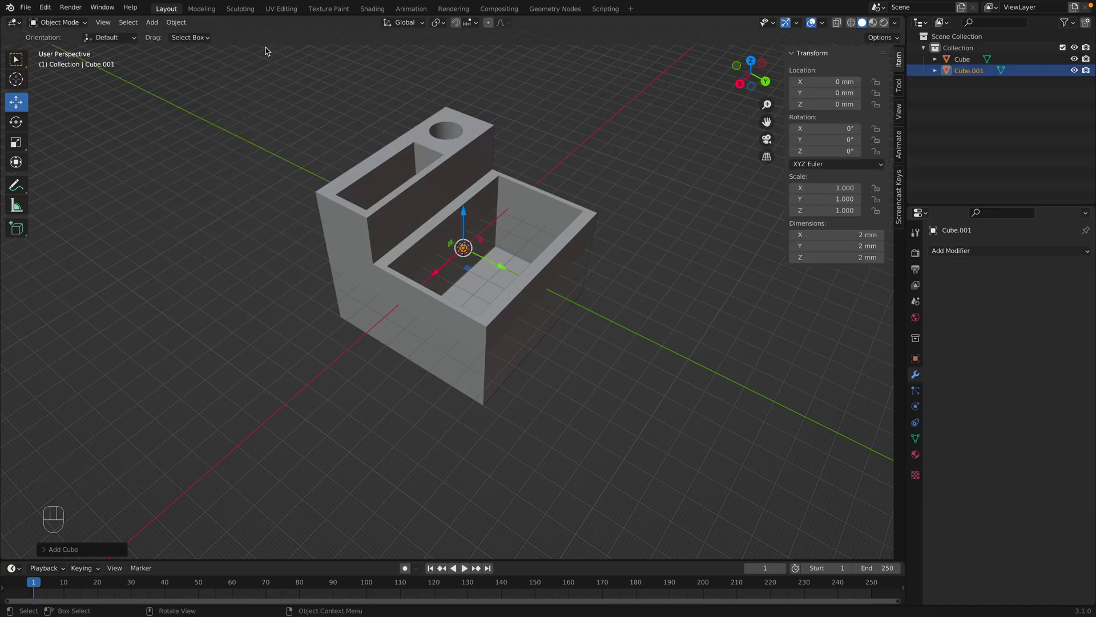
pyautogui.moveTo(436, 276); pyautogui.dragTo(344, 349)
pyautogui.moveTo(357, 308); pyautogui.dragTo(394, 405)
pyautogui.click(15, 140)
pyautogui.click(24, 102)
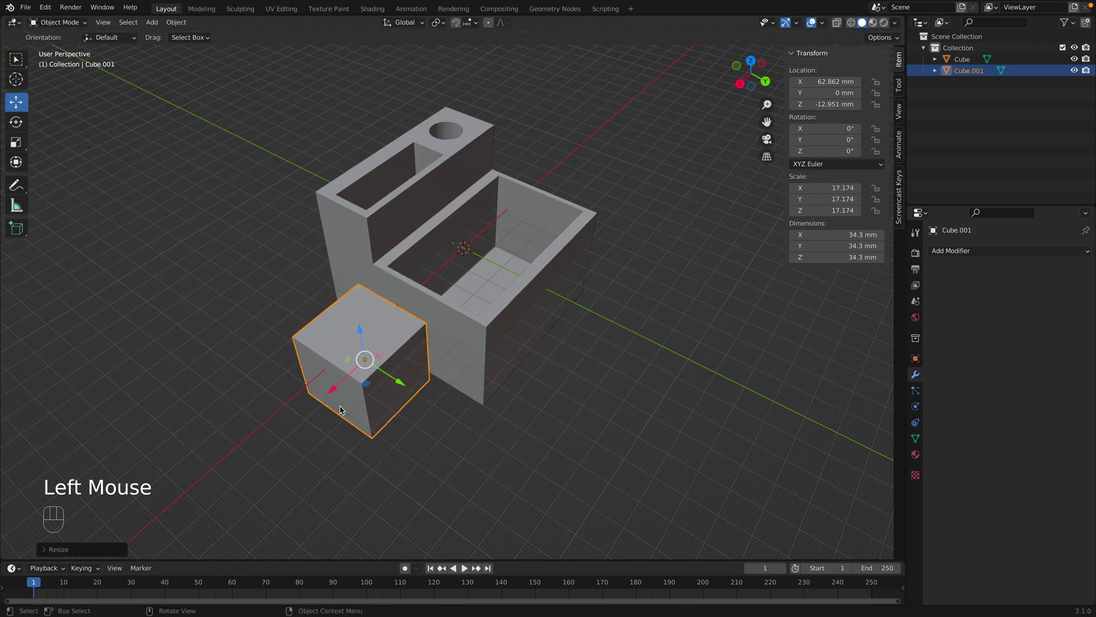
# - Move the cube back to X 55.85 mm and lower it to Z -17.926 mm
pyautogui.moveTo(331, 387); pyautogui.dragTo(344, 376)
pyautogui.moveTo(456, 454); pyautogui.dragTo(470, 435, button='middle')
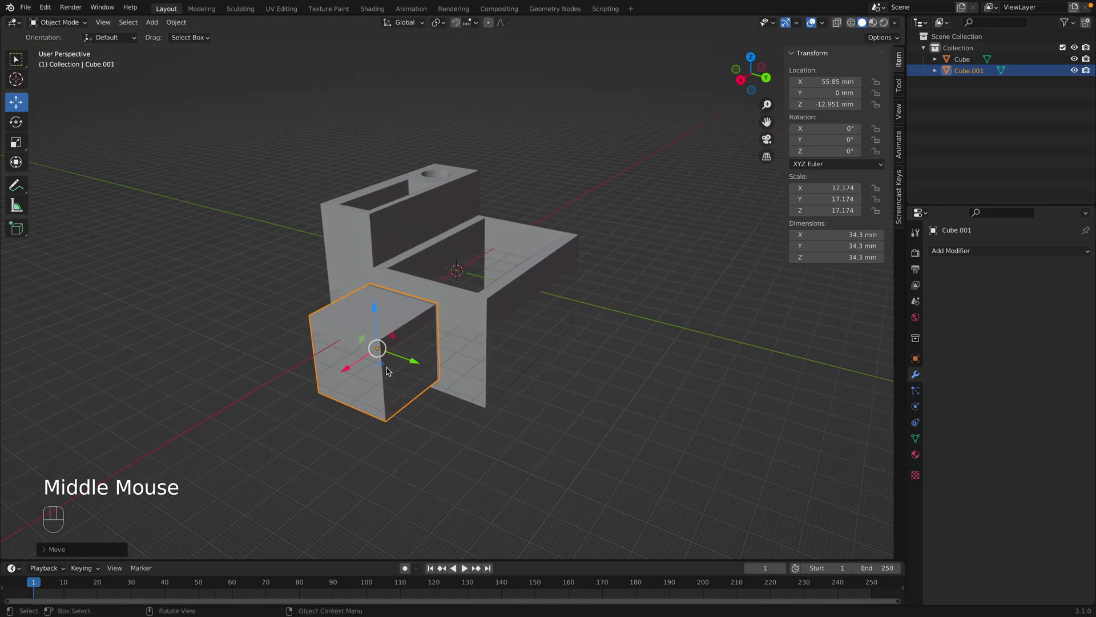
pyautogui.moveTo(374, 307); pyautogui.dragTo(376, 317)
pyautogui.moveTo(434, 473); pyautogui.dragTo(481, 310, button='middle')
pyautogui.scroll(3, 432, 416)
pyautogui.scroll(1, 432, 416)
pyautogui.moveTo(414, 344); pyautogui.dragTo(407, 349, button='middle')
pyautogui.moveTo(326, 280); pyautogui.dragTo(325, 282)
pyautogui.moveTo(375, 340); pyautogui.dragTo(445, 361, button='middle')
# - Fine-tune the cube's height to Z -19.386 mm and check its placement
pyautogui.scroll(3, 508, 425)
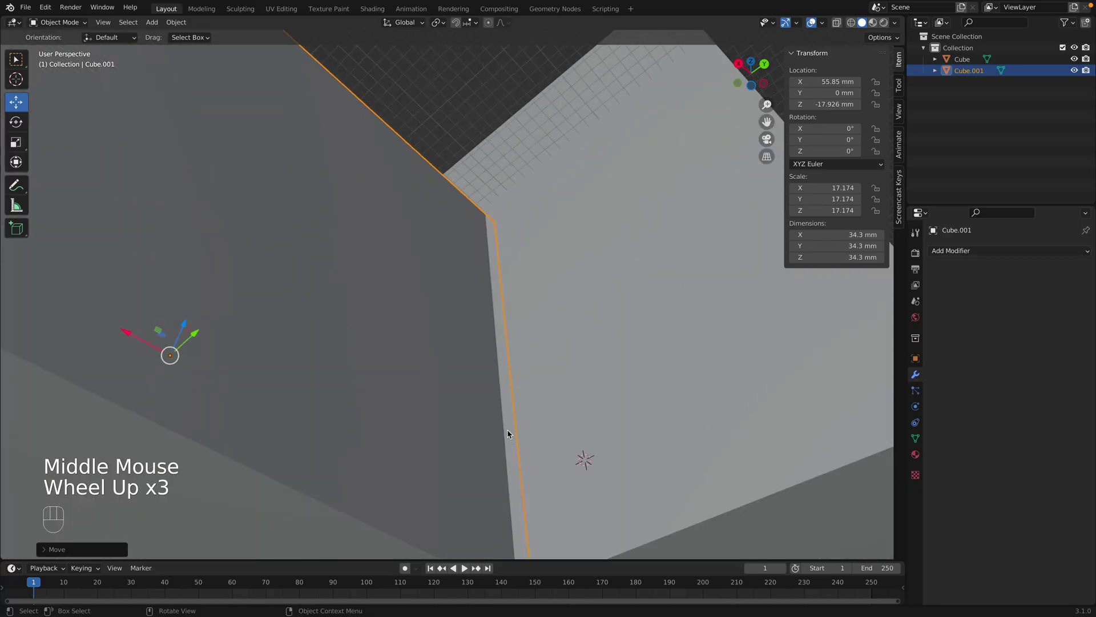
pyautogui.keyDown('shift'); pyautogui.moveTo(508, 432); pyautogui.dragTo(464, 437, button='middle'); pyautogui.keyUp('shift')
pyautogui.scroll(-3, 461, 440)
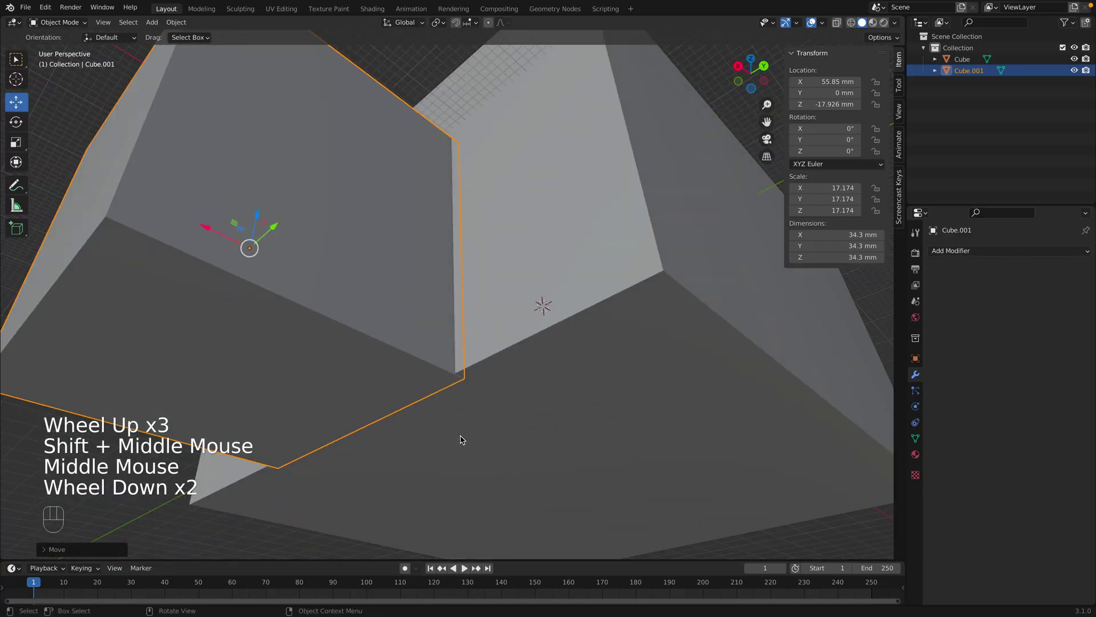
pyautogui.moveTo(319, 231); pyautogui.dragTo(319, 237)
pyautogui.moveTo(449, 372); pyautogui.dragTo(446, 294, button='middle')
pyautogui.scroll(-2, 440, 435)
pyautogui.moveTo(431, 352); pyautogui.dragTo(428, 336, button='middle')
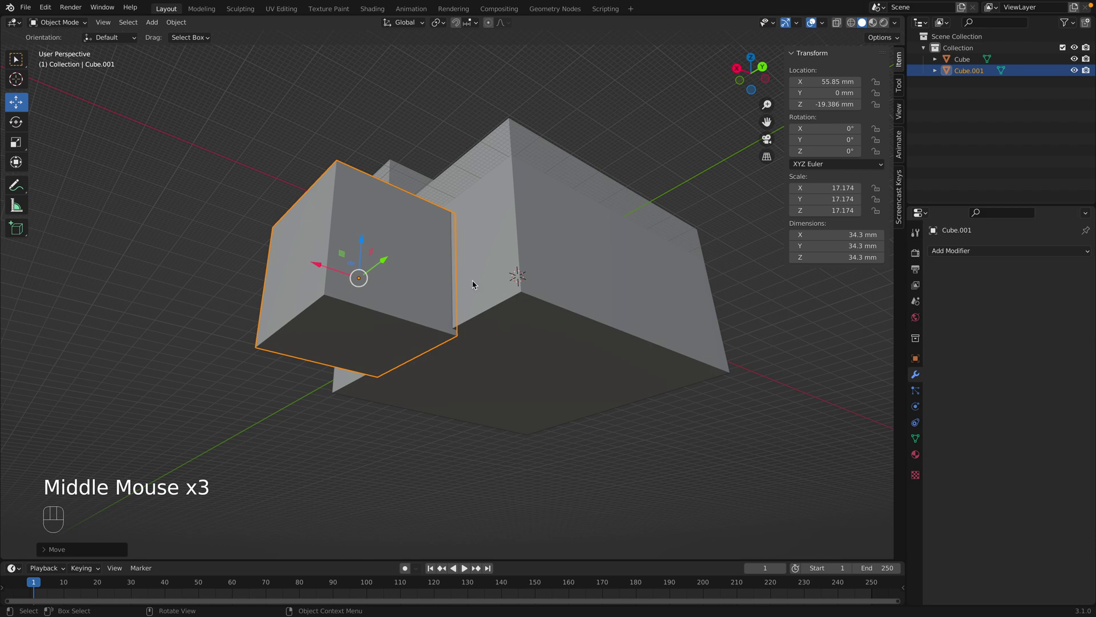
pyautogui.moveTo(506, 305); pyautogui.dragTo(501, 395, button='middle')
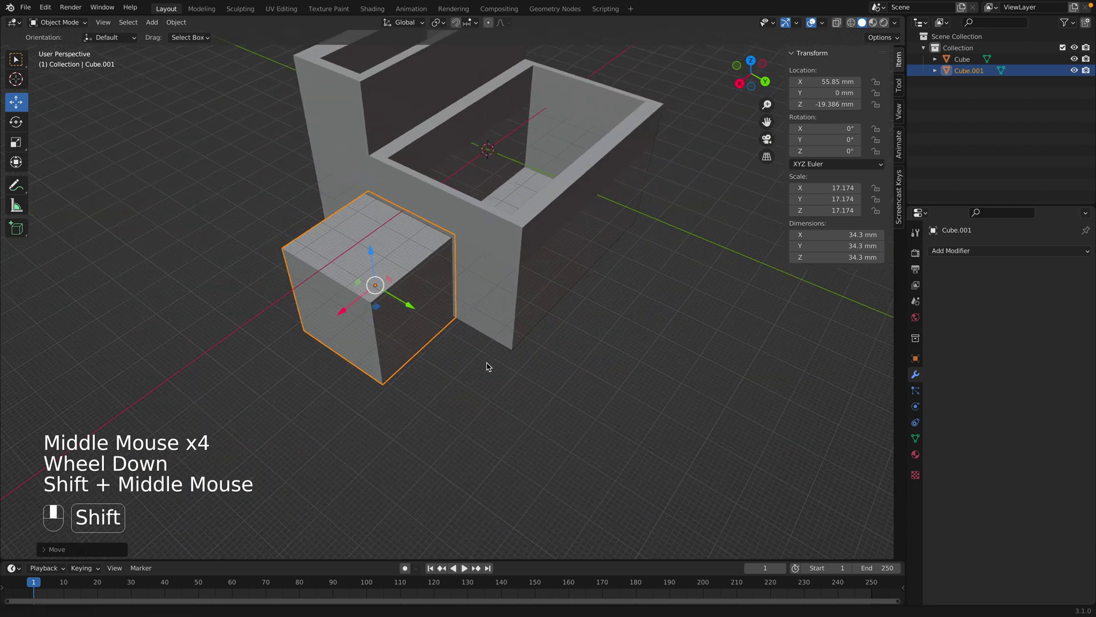
# - Fuse the small cube onto the block with an applied Boolean Union modifier
pyautogui.keyDown('shift'); pyautogui.moveTo(486, 379); pyautogui.dragTo(419, 224, button='middle'); pyautogui.keyUp('shift')
pyautogui.click(413, 207)
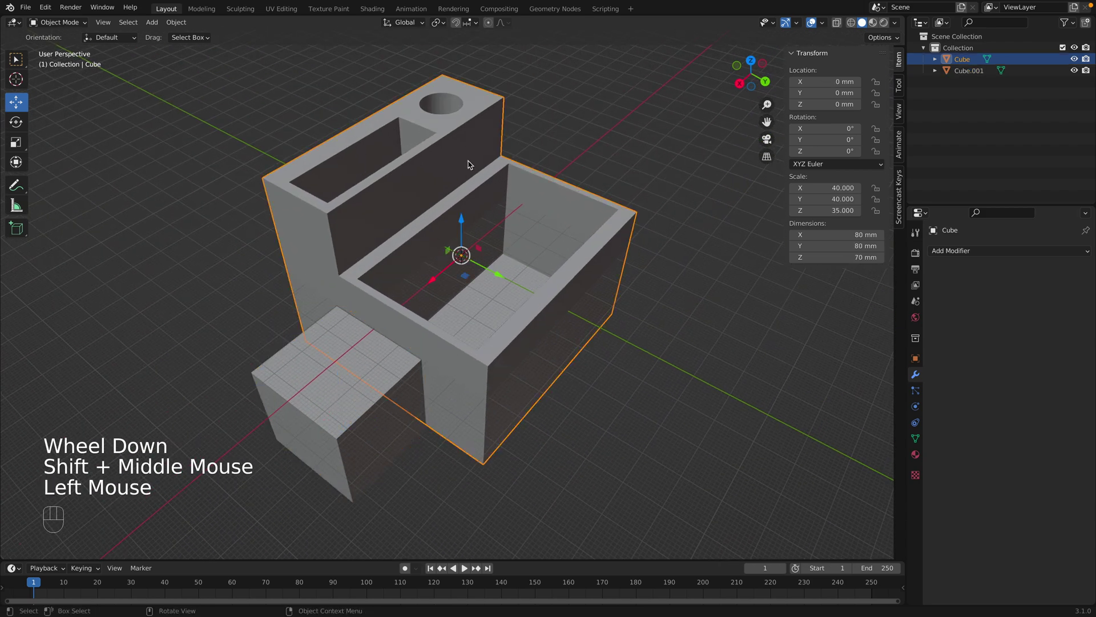
pyautogui.click(934, 247)
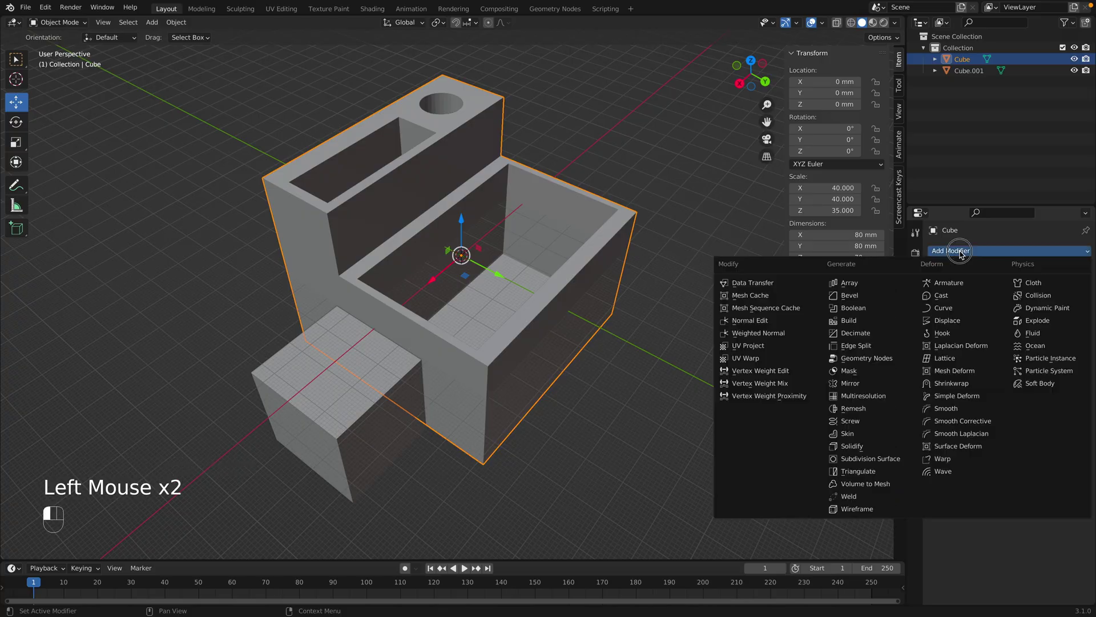
pyautogui.click(872, 314)
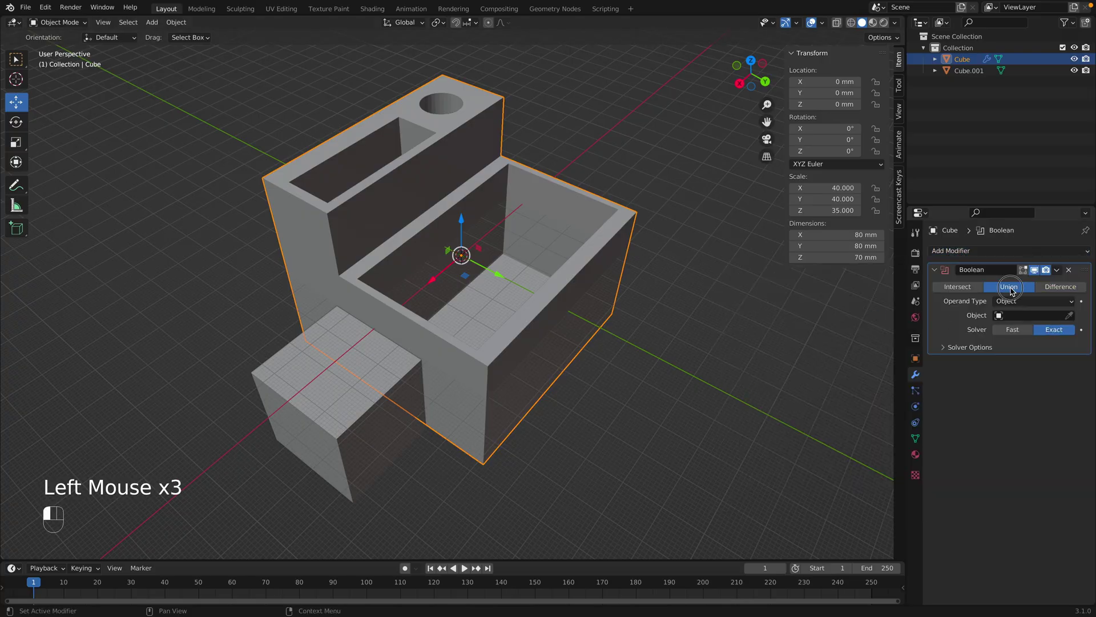
pyautogui.moveTo(1069, 317); pyautogui.dragTo(346, 391)
pyautogui.moveTo(448, 470); pyautogui.dragTo(449, 460, button='middle')
pyautogui.click(1057, 270)
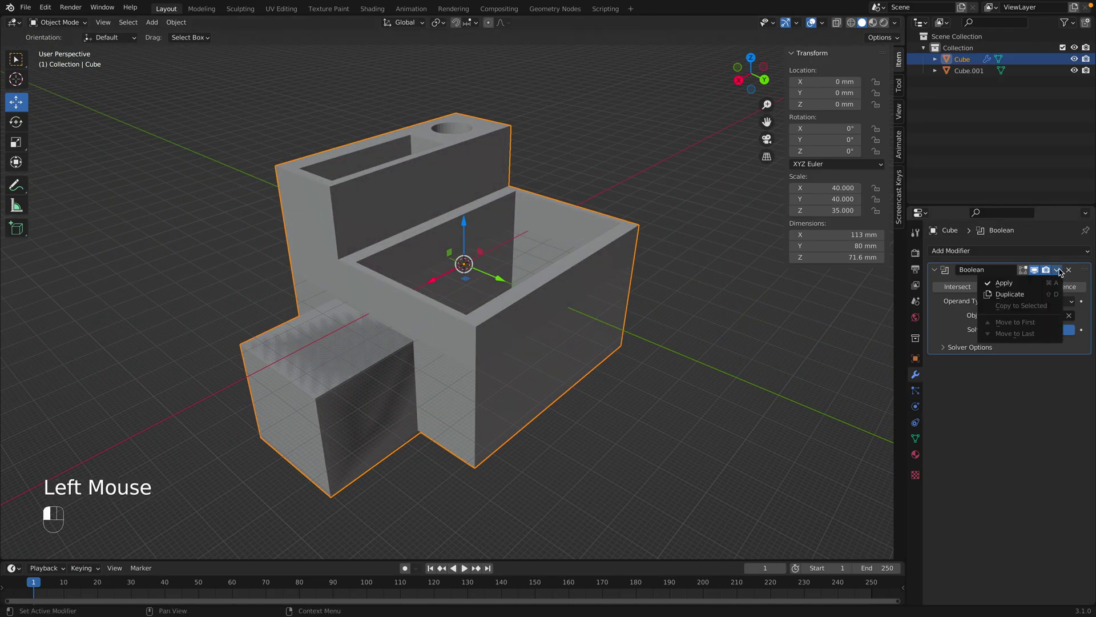
pyautogui.click(1005, 283)
# - Delete the separate small cube Cube.001
pyautogui.click(329, 412)
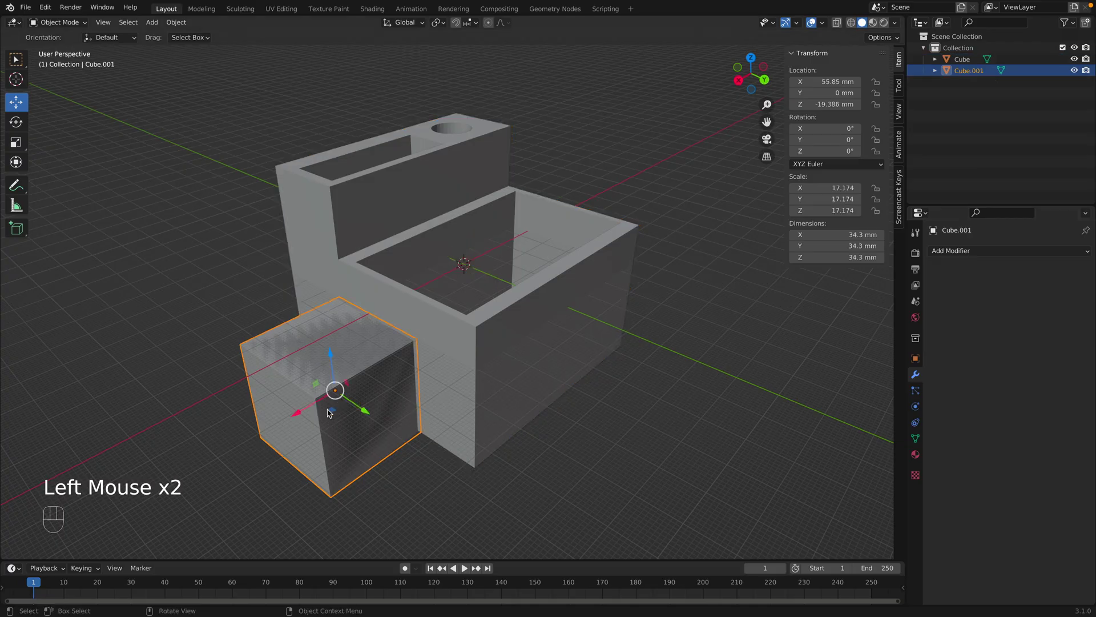
pyautogui.press('x')
pyautogui.click(329, 410)
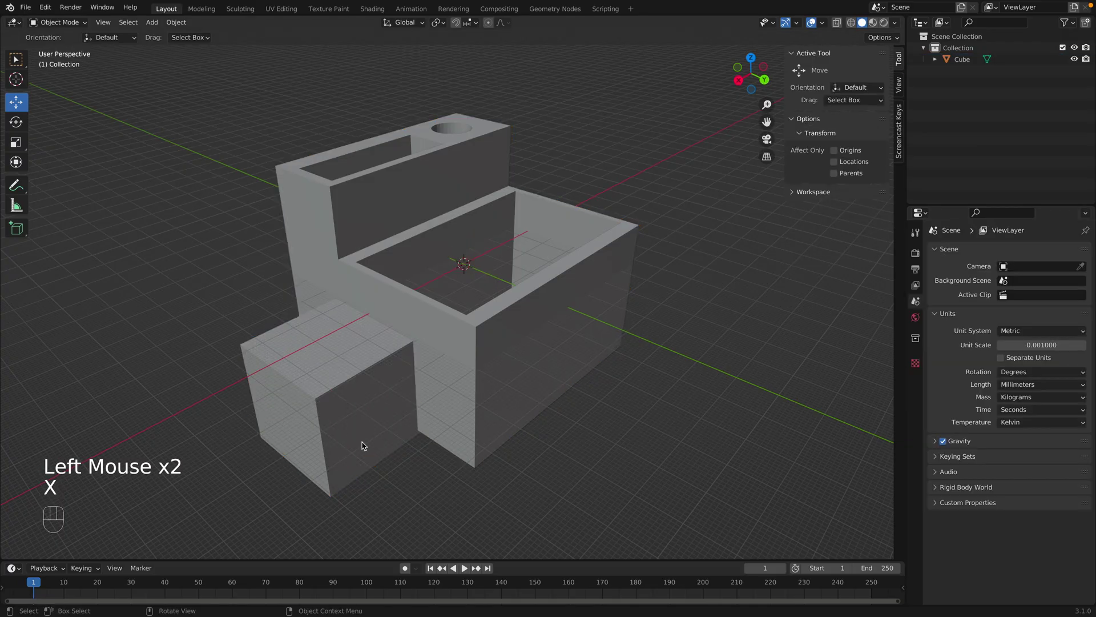
# - Add a new cube at the origin and enlarge it uniformly
pyautogui.moveTo(379, 455); pyautogui.dragTo(428, 379, button='middle')
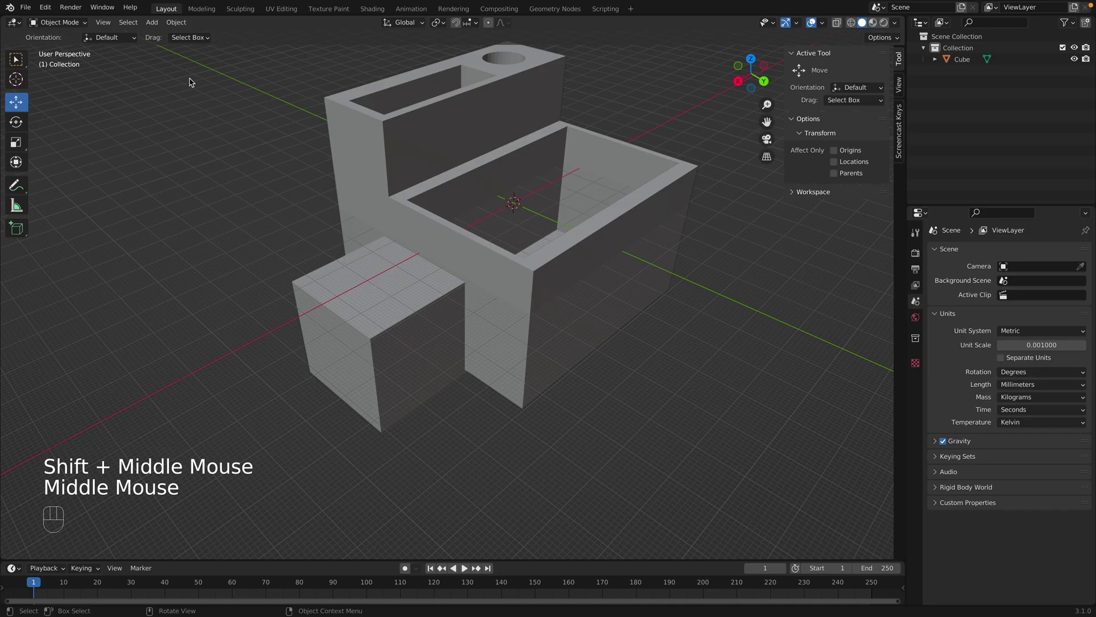
pyautogui.click(152, 22)
pyautogui.moveTo(169, 37)
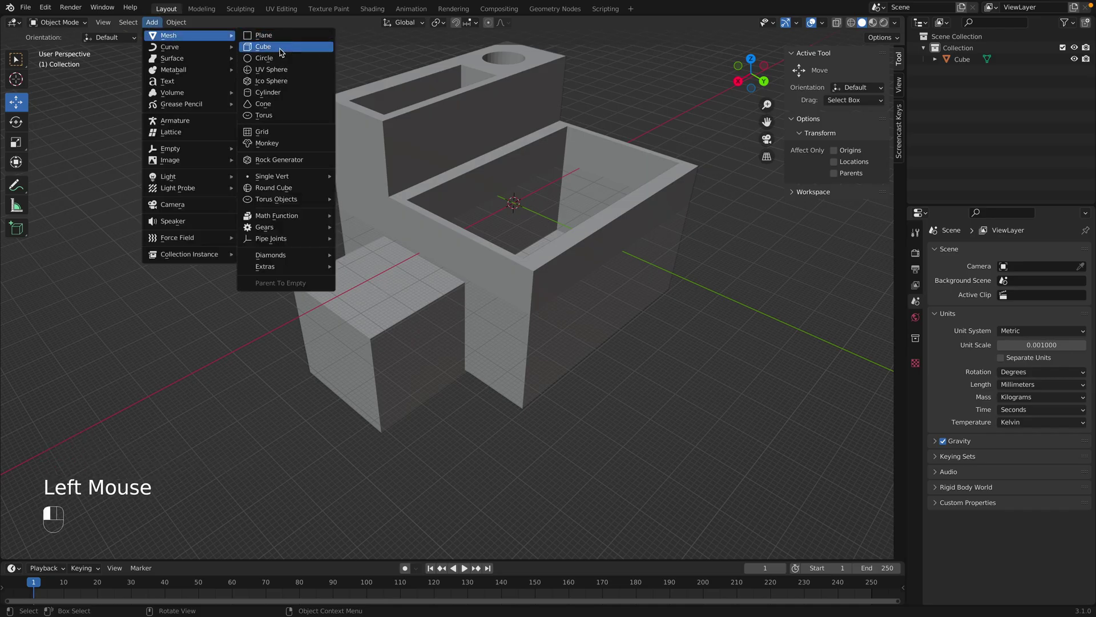
pyautogui.click(280, 50)
pyautogui.click(16, 142)
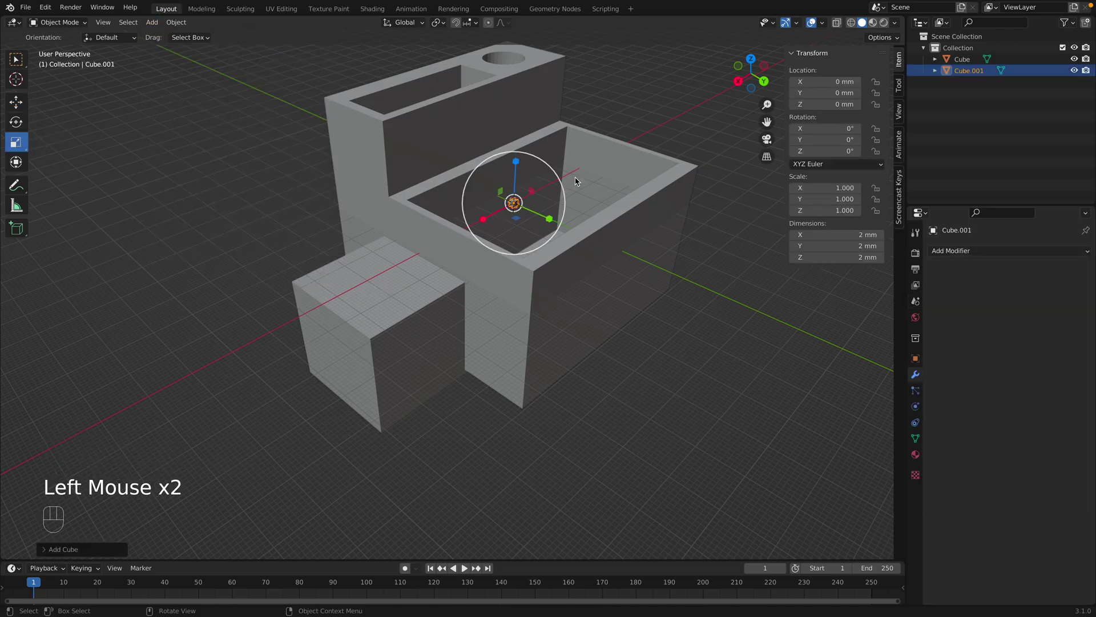
pyautogui.moveTo(563, 188); pyautogui.dragTo(194, 534)
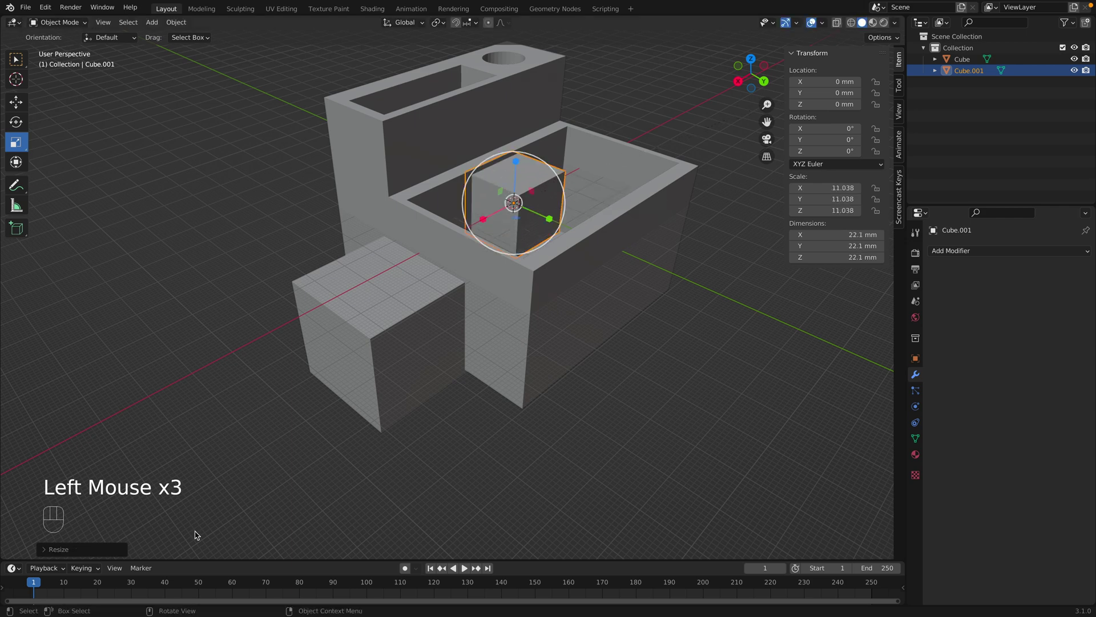
# - Slide the box along X to 56.895 mm and stretch it to 99.8 mm tall
pyautogui.click(16, 101)
pyautogui.moveTo(484, 223); pyautogui.dragTo(416, 324)
pyautogui.click(16, 142)
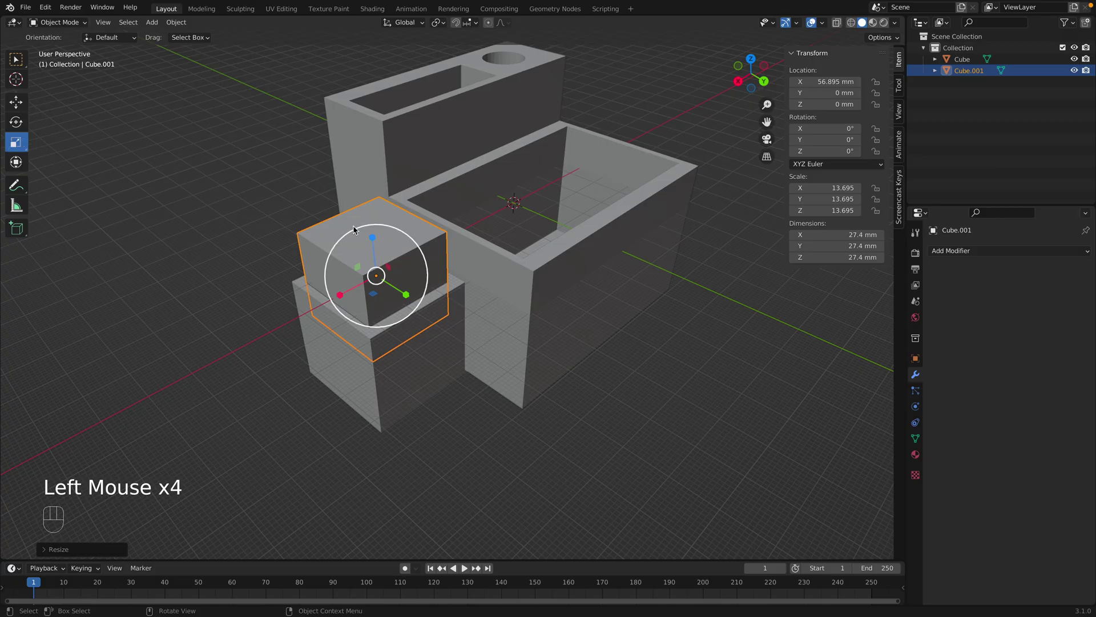
pyautogui.moveTo(372, 237); pyautogui.dragTo(365, 134)
pyautogui.moveTo(719, 506); pyautogui.dragTo(634, 405, button='middle')
# - Cut the tall box out of the side extension with an applied Boolean Difference
pyautogui.click(487, 331)
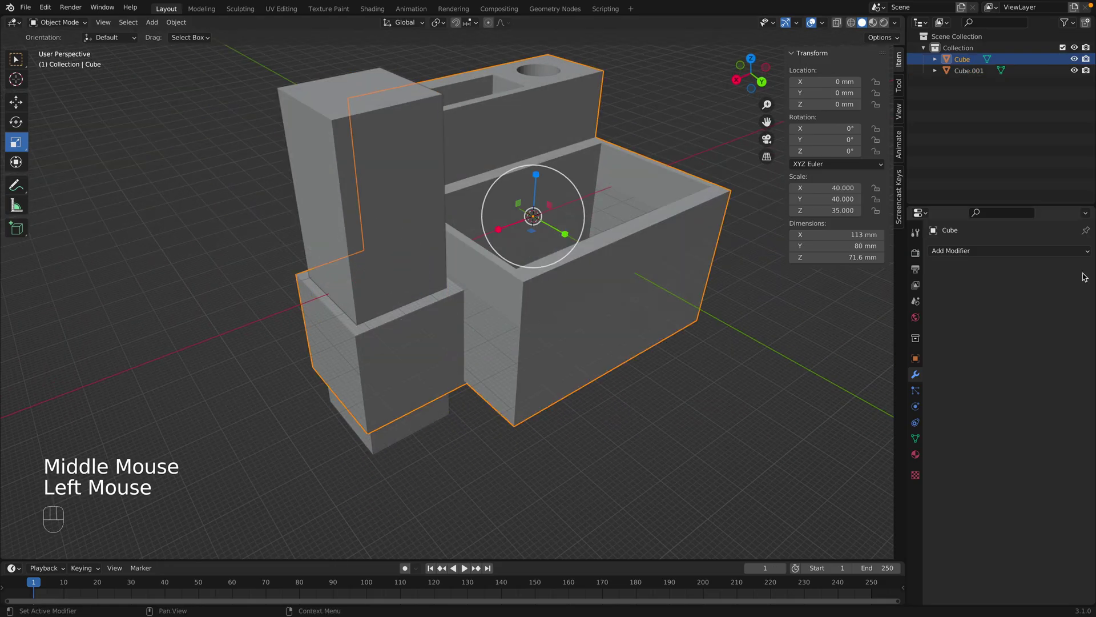
pyautogui.click(992, 252)
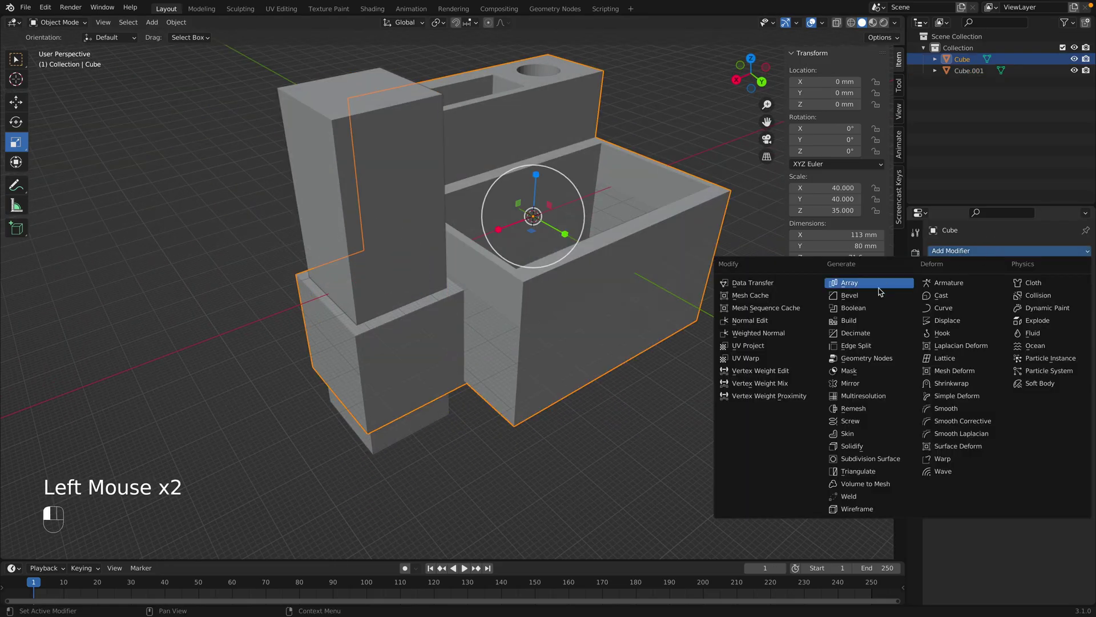
pyautogui.click(856, 309)
pyautogui.click(1070, 315)
pyautogui.click(331, 151)
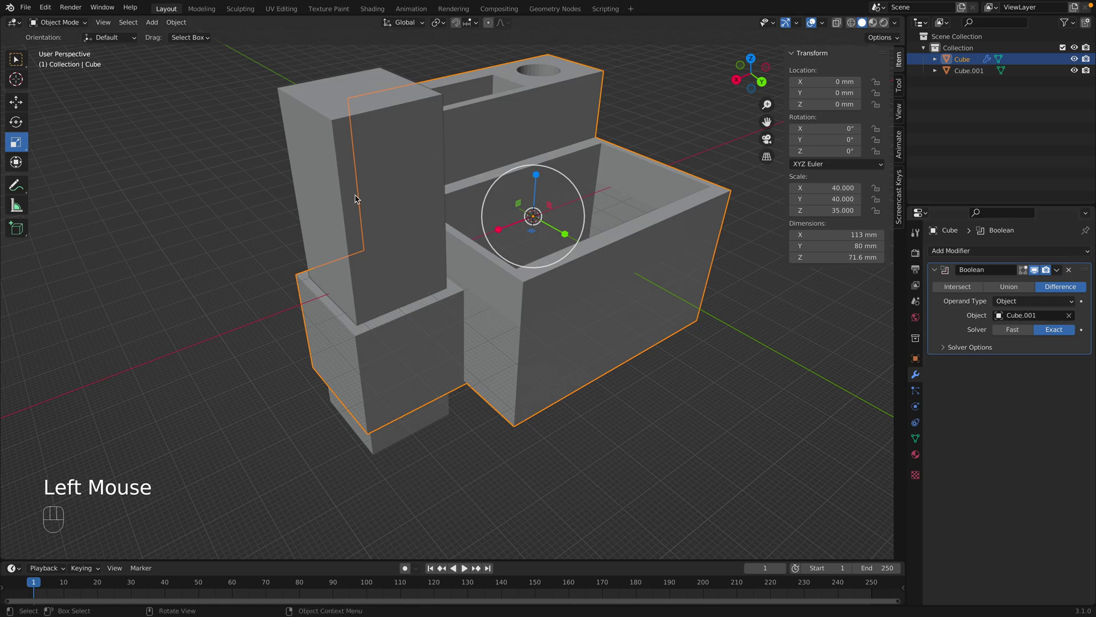
pyautogui.click(1059, 269)
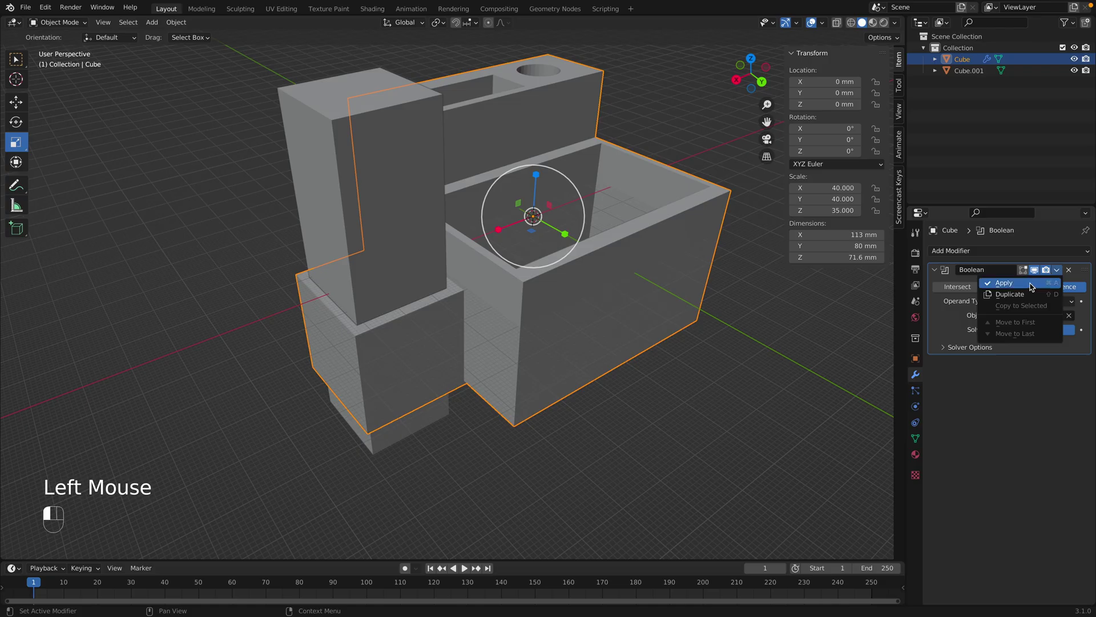
pyautogui.click(975, 290)
# - Delete the tall cutting box and inspect the new square well
pyautogui.click(319, 145)
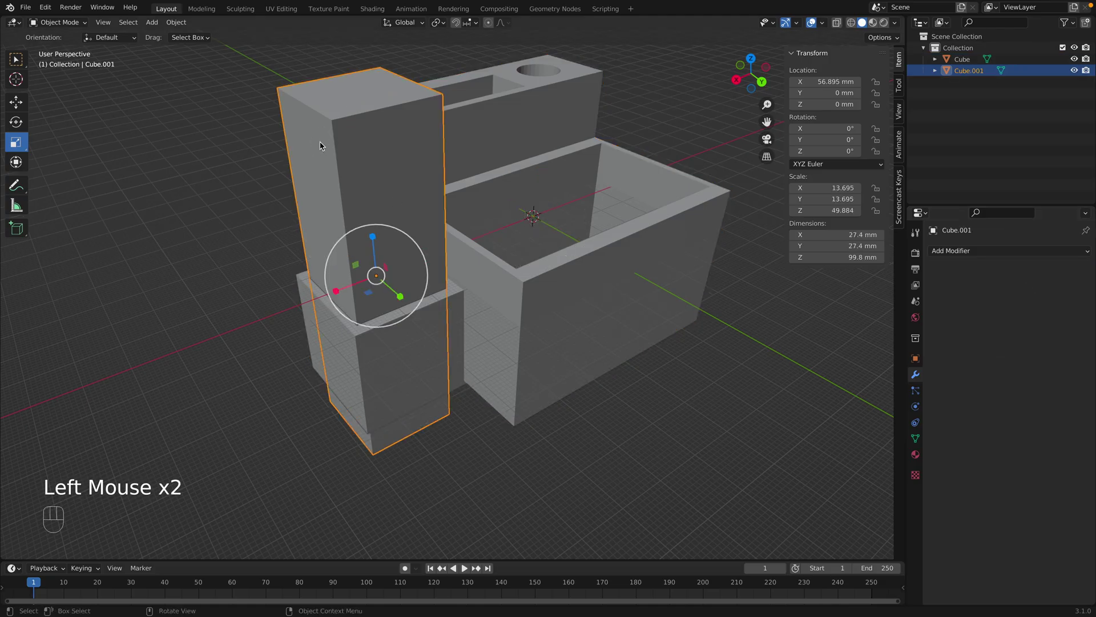
pyautogui.press('x')
pyautogui.click(296, 143)
pyautogui.moveTo(295, 145); pyautogui.dragTo(504, 446, button='middle')
# - Add a new cube and spread it into a 198 × 198 × 10.2 mm slab
pyautogui.click(151, 22)
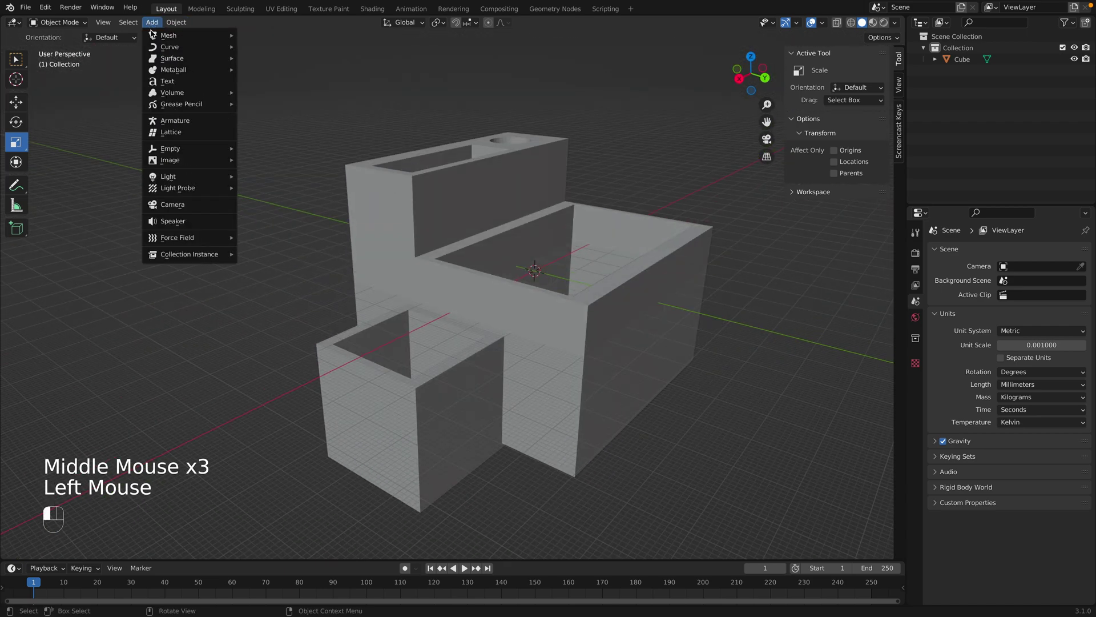
pyautogui.moveTo(188, 35)
pyautogui.click(263, 47)
pyautogui.scroll(-2, 528, 297)
pyautogui.moveTo(528, 309); pyautogui.dragTo(535, 327, button='middle')
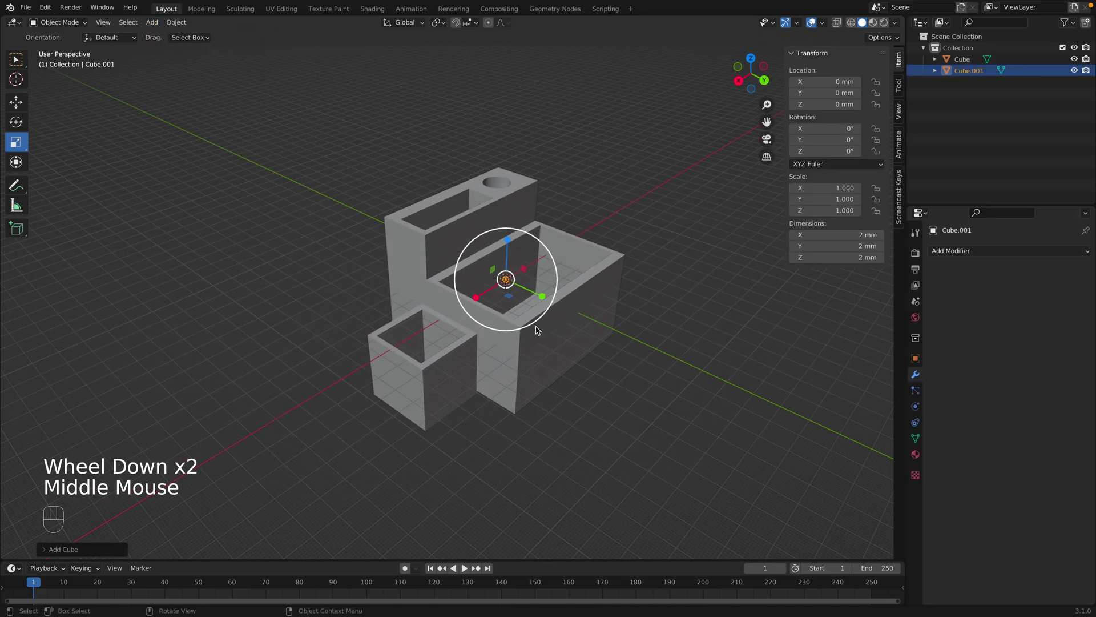
pyautogui.moveTo(508, 298)
pyautogui.mouseDown()
pyautogui.moveTo(507, 248)
pyautogui.moveTo(507, 297)
pyautogui.mouseUp()
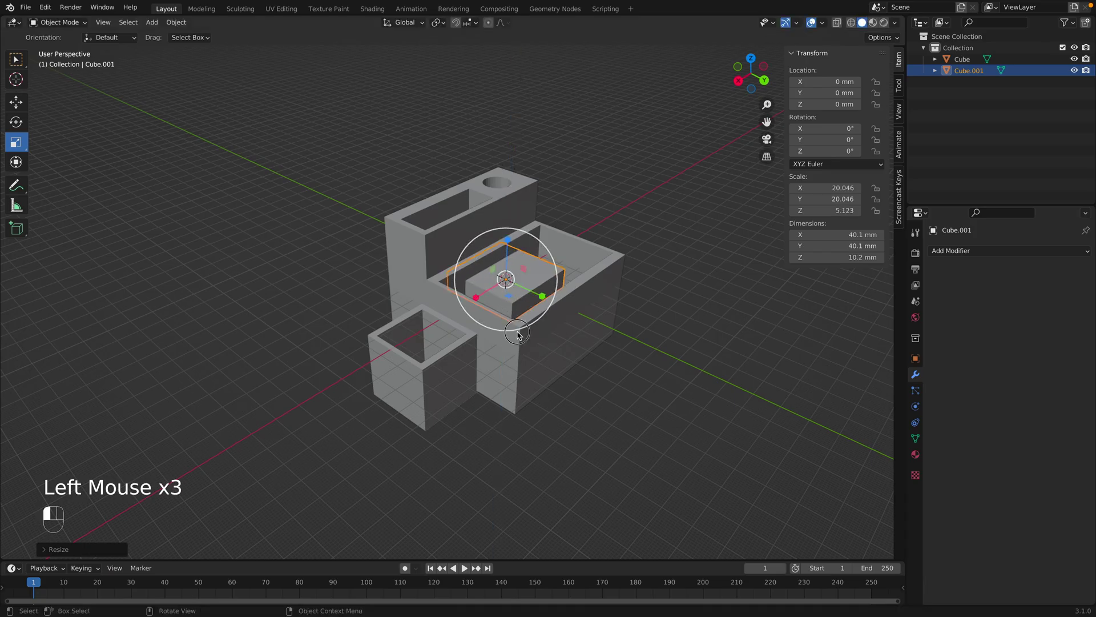
pyautogui.moveTo(518, 337); pyautogui.dragTo(560, 452)
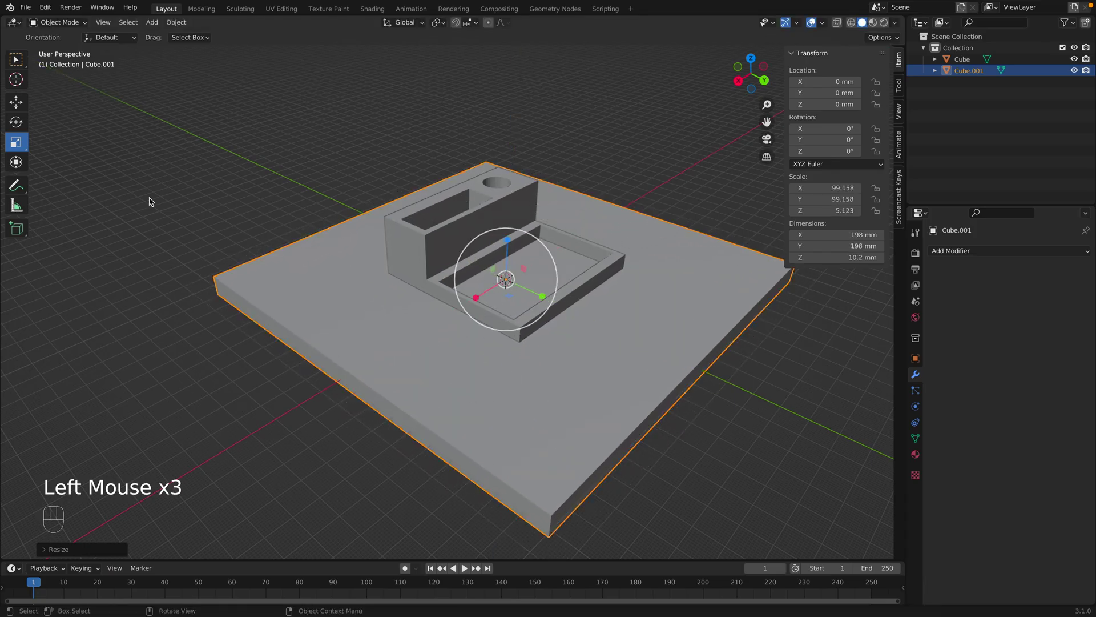
# - Lower the slab along Z to -39.389 mm
pyautogui.click(15, 100)
pyautogui.moveTo(507, 238); pyautogui.dragTo(495, 305)
pyautogui.moveTo(384, 286); pyautogui.dragTo(426, 258, button='middle')
# - Trim the organizer's bottom flat with an applied Boolean Difference using the slab
pyautogui.click(423, 257)
pyautogui.click(950, 250)
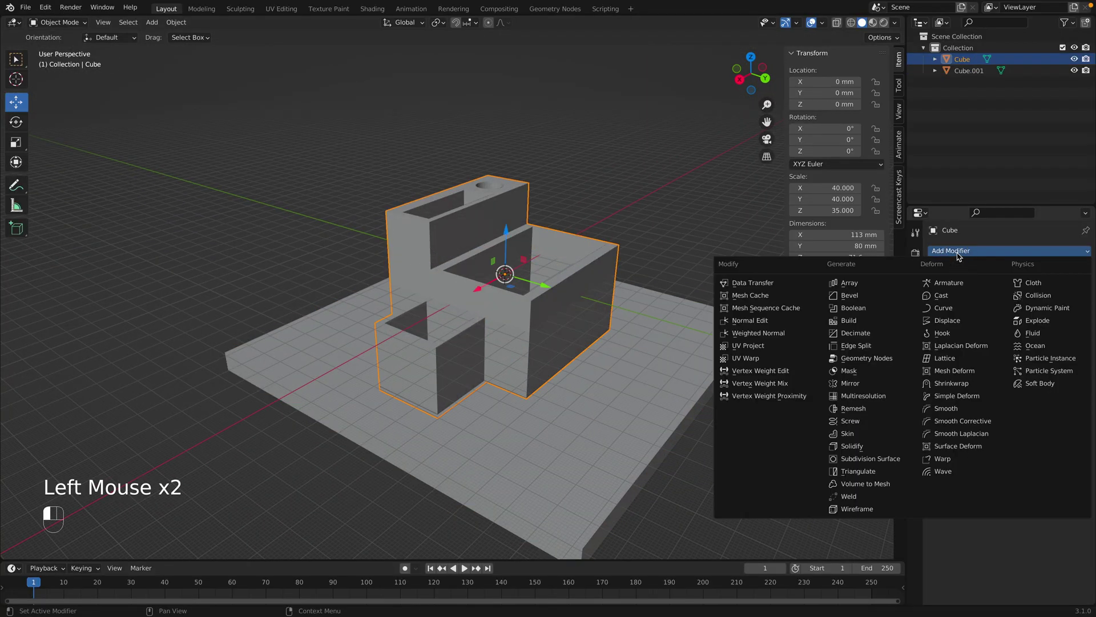
pyautogui.click(880, 311)
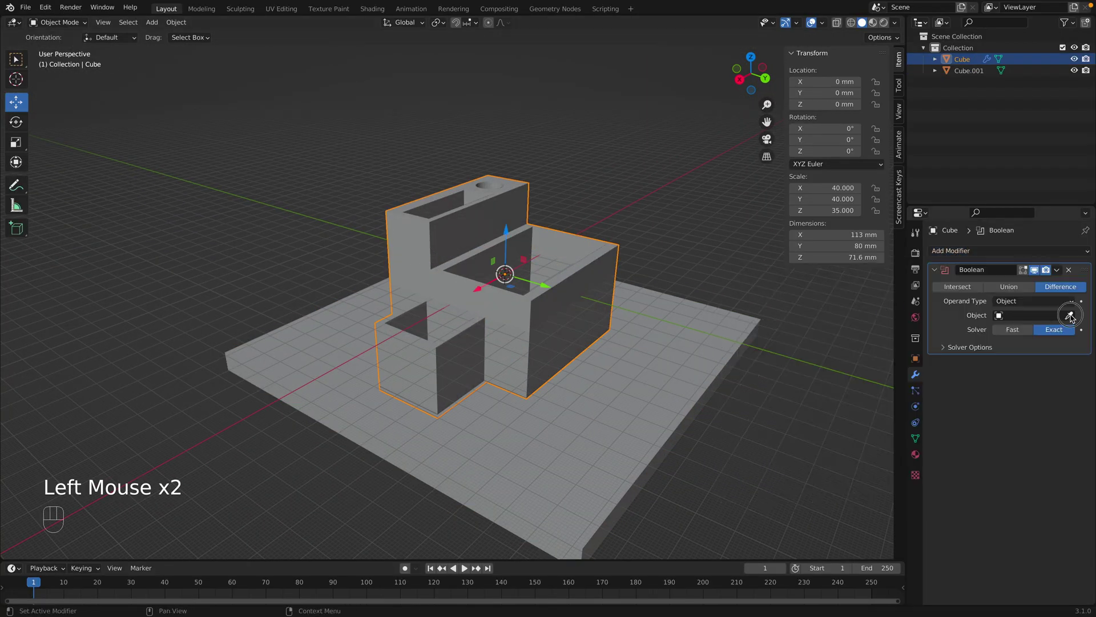
pyautogui.click(671, 366)
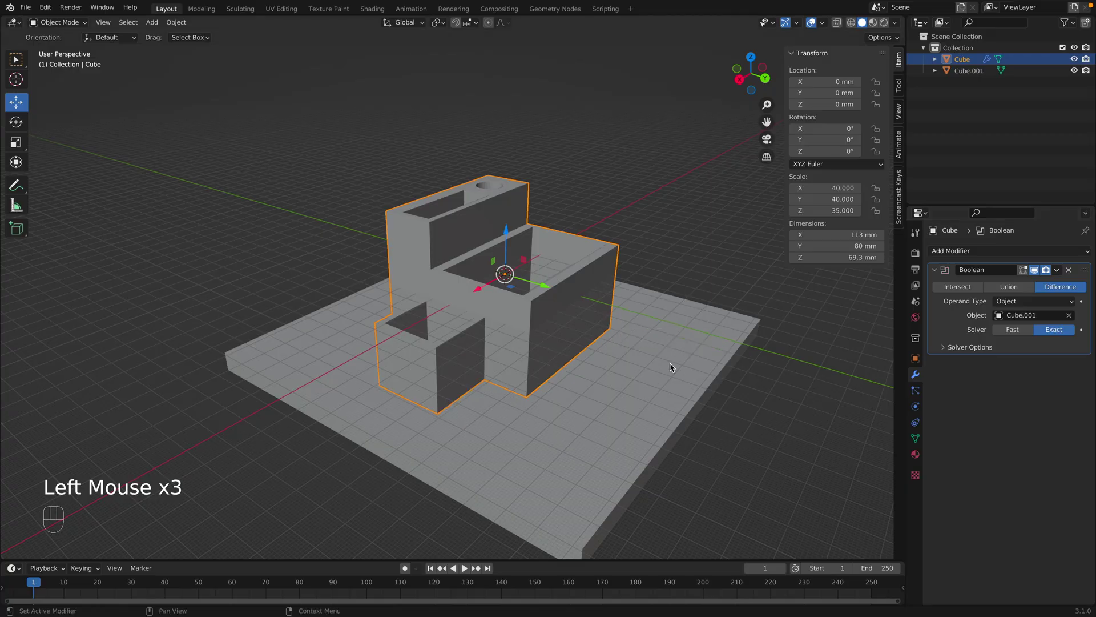
pyautogui.click(1057, 270)
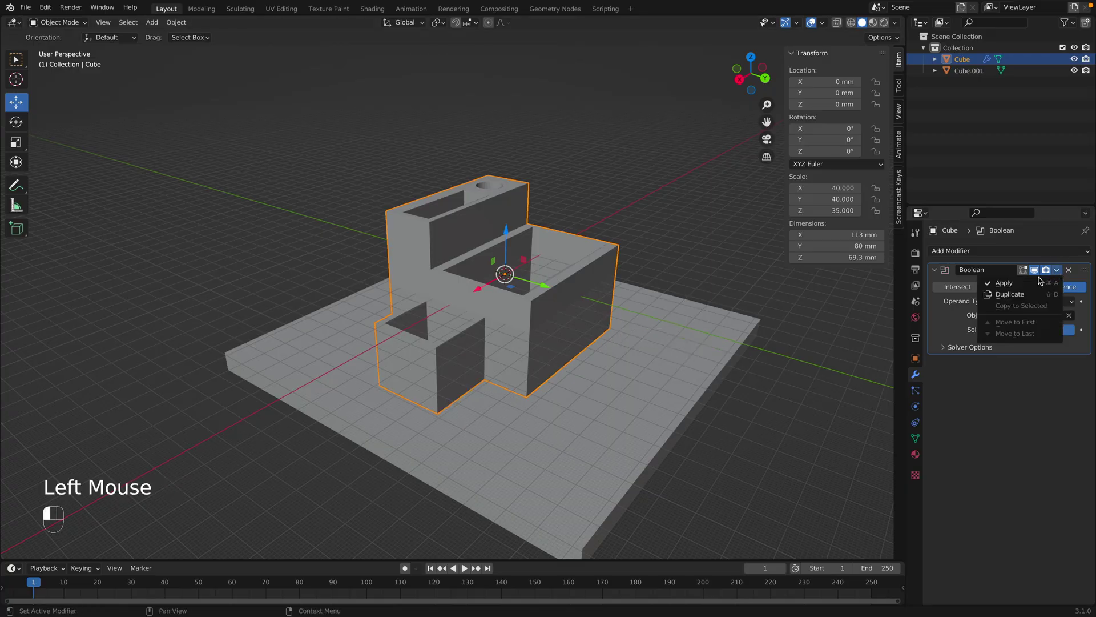
pyautogui.click(1038, 282)
# - Delete the slab, leaving the trimmed block alone in the scene
pyautogui.click(634, 393)
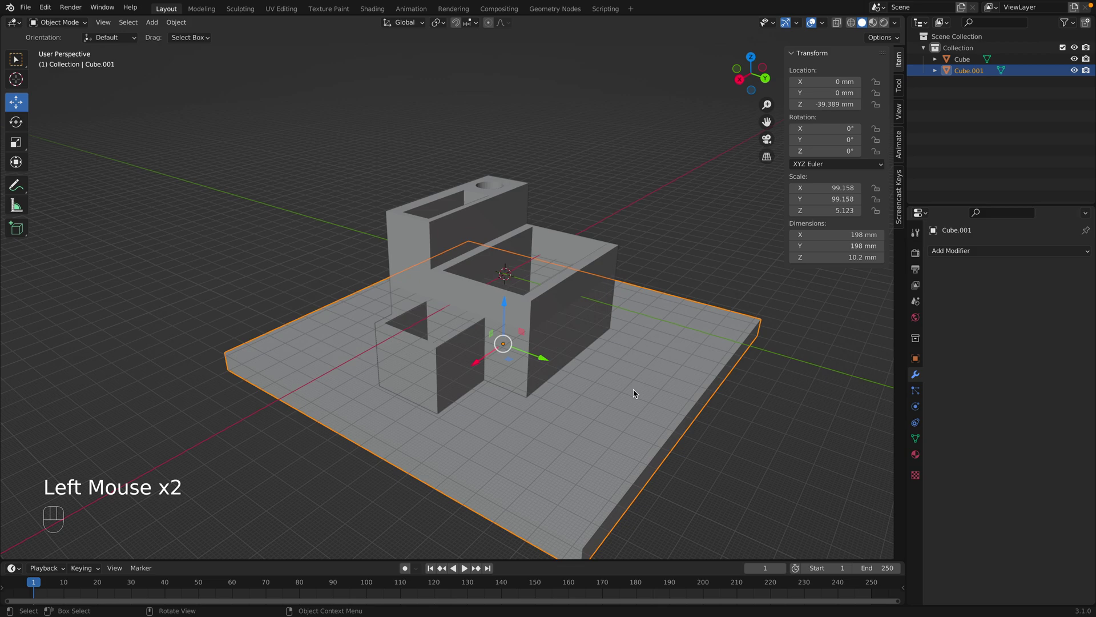
pyautogui.press('x')
pyautogui.click(634, 393)
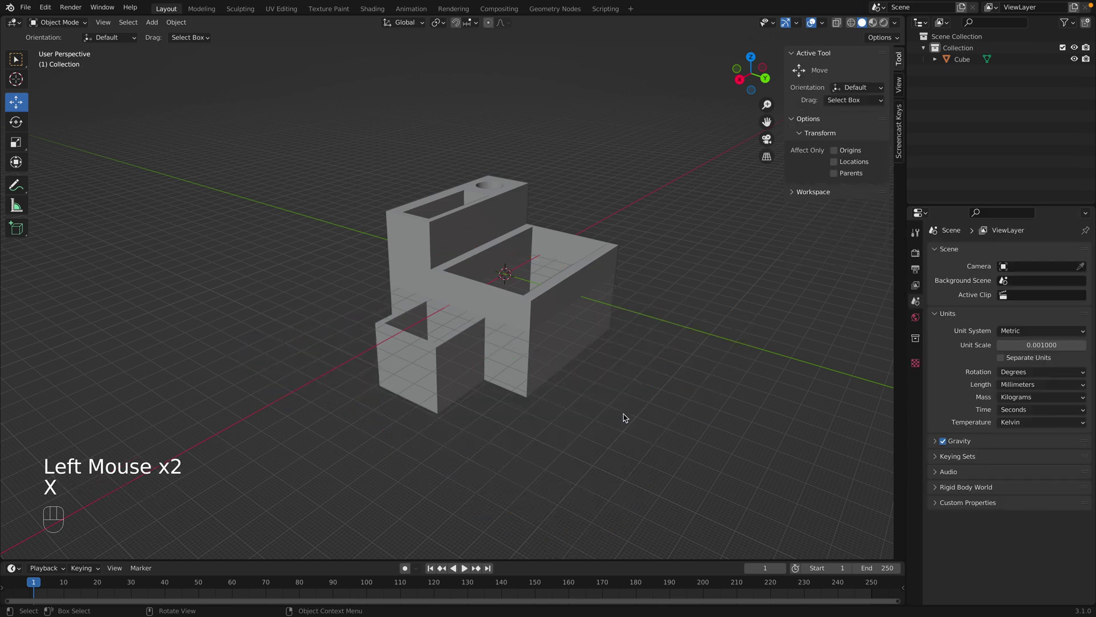
pyautogui.moveTo(627, 413); pyautogui.dragTo(610, 3, button='middle')
pyautogui.moveTo(551, 124); pyautogui.dragTo(617, 226, button='middle')
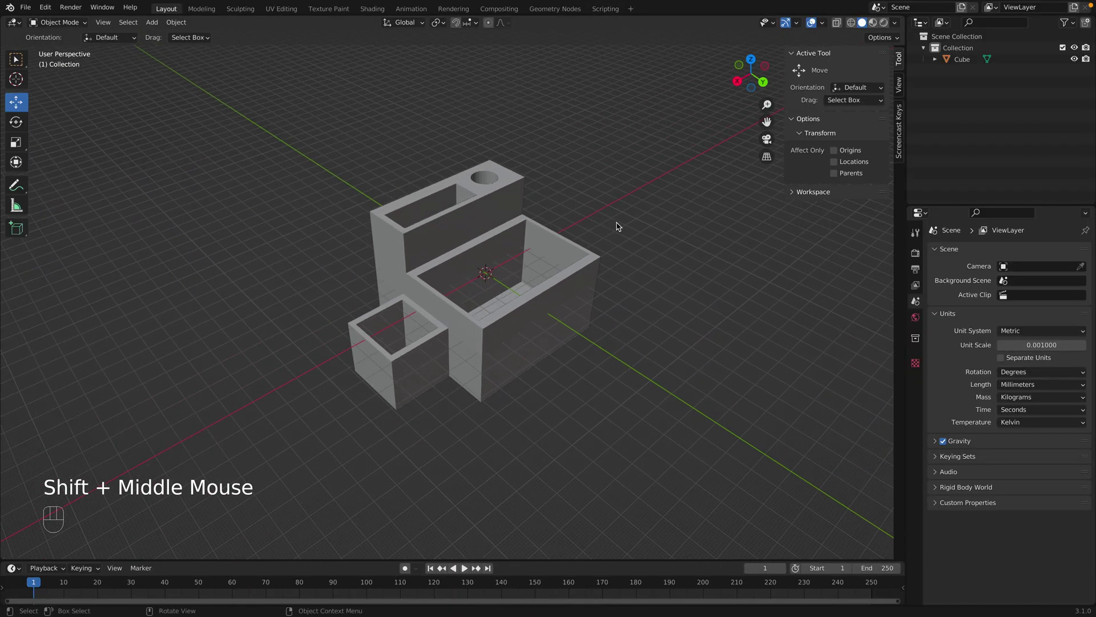